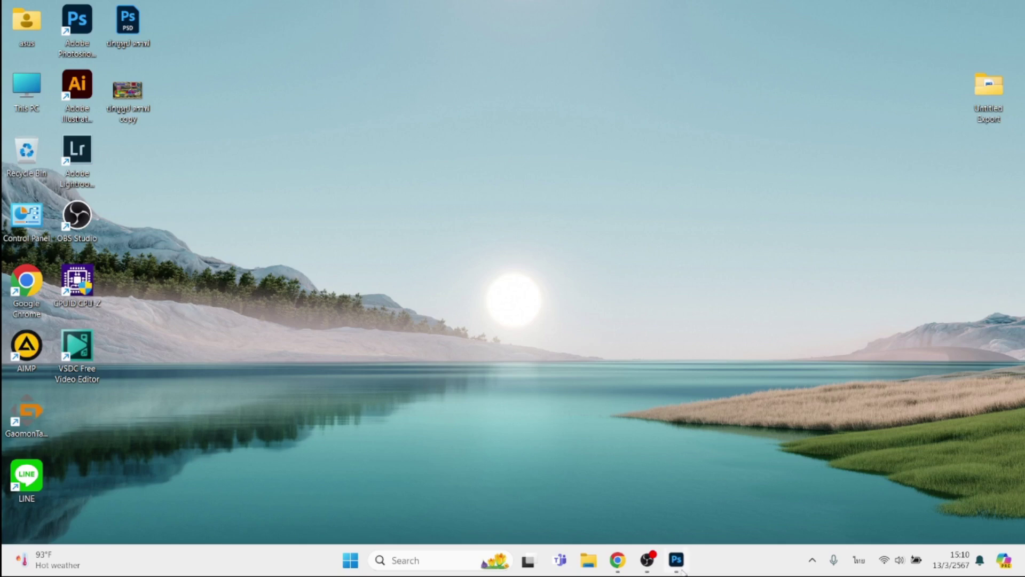
- Restore the Photoshop window showing the blank 1920×1080 Untitled-1 document
left_click(681, 567)
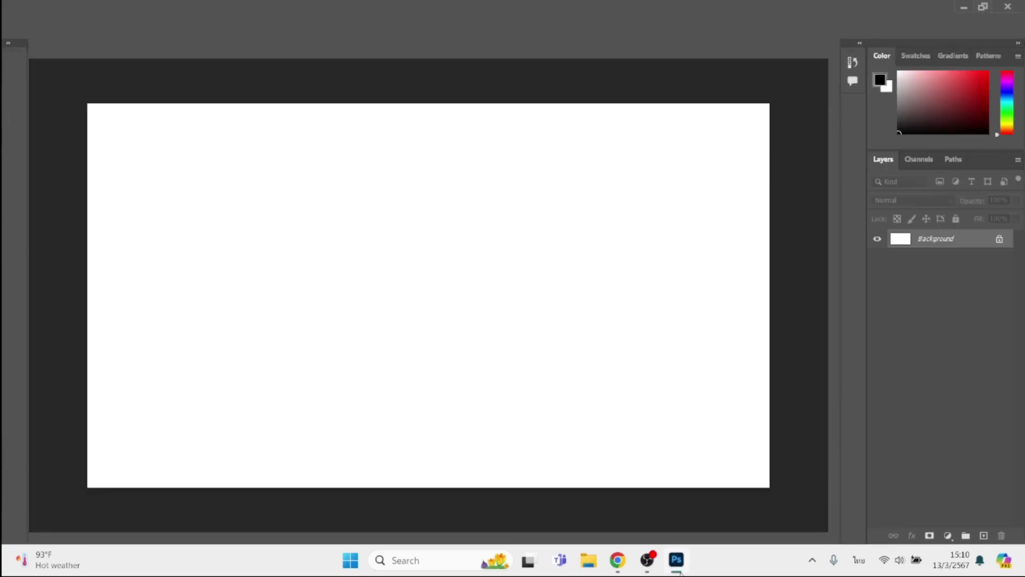
- Unlock the background and add a text layer reading 'ท้าย...' left of centre
left_click(999, 240)
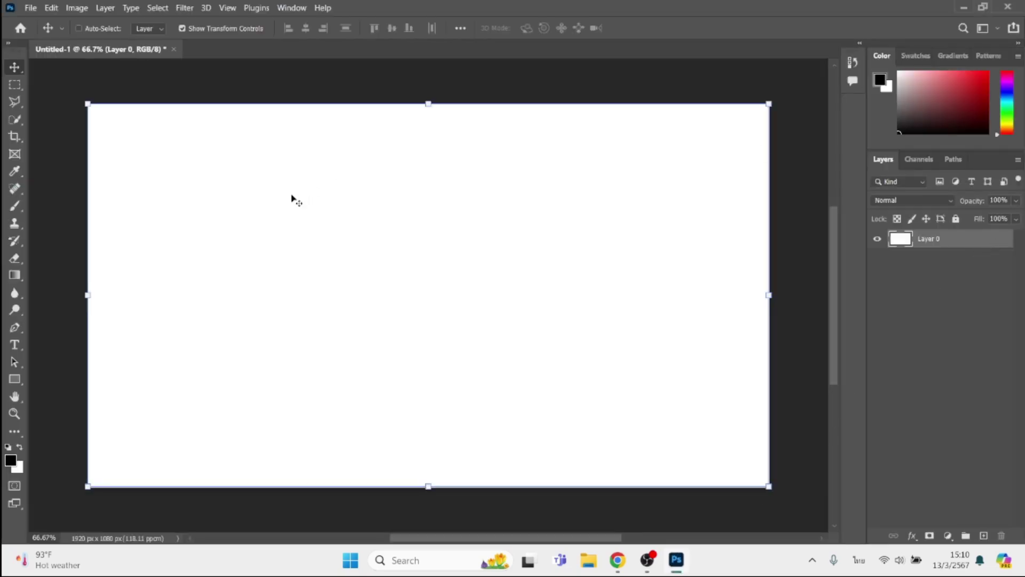
key("t")
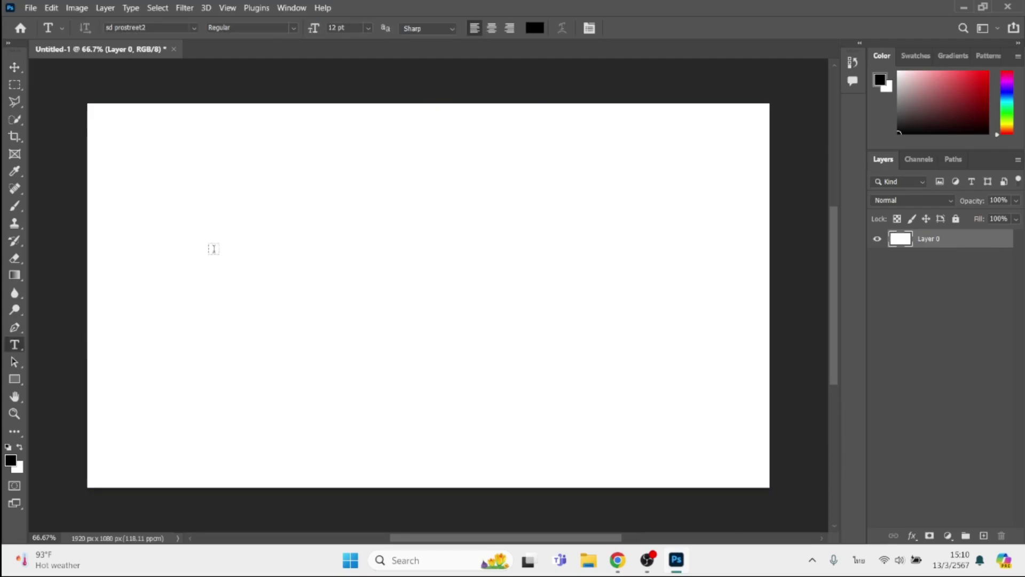
left_click(213, 248)
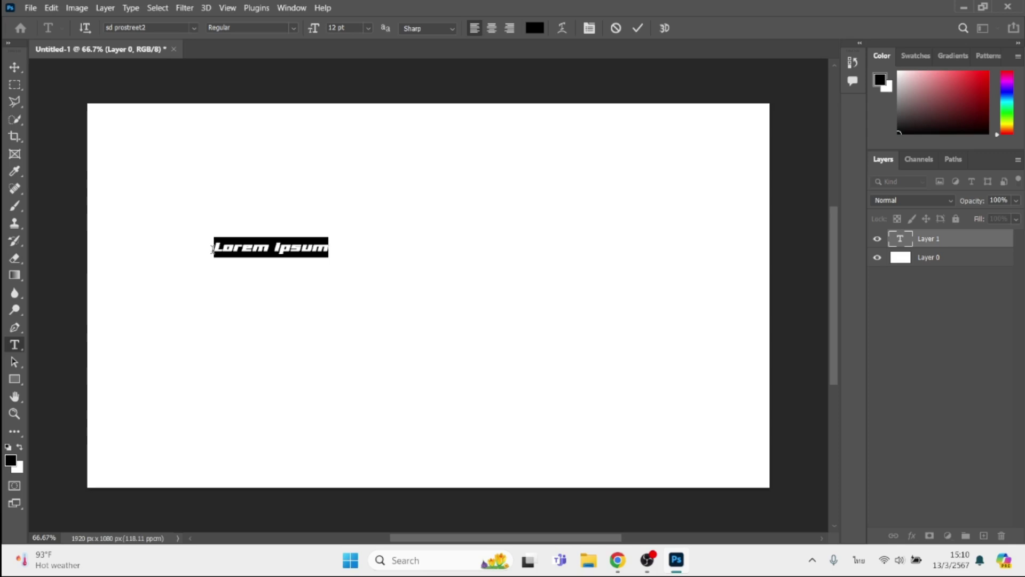
type("n")
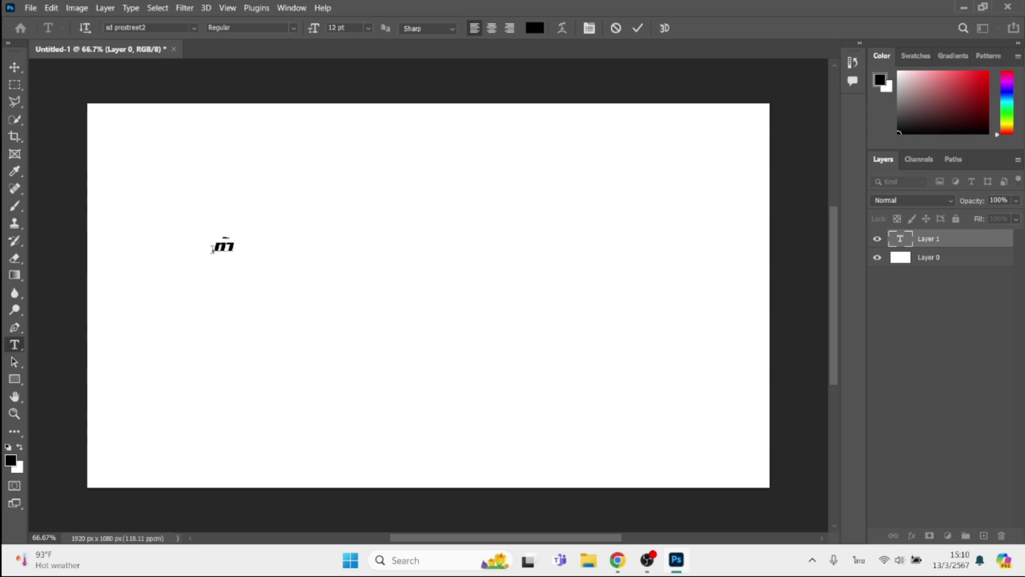
type("ย...")
left_click(15, 67)
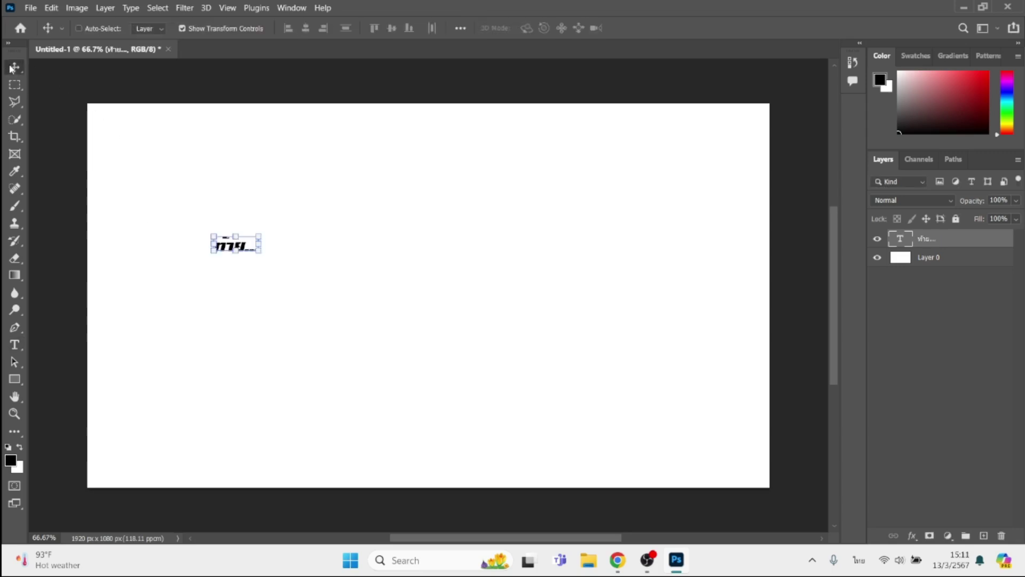
- Scale the ท้าย... text up about 424% and shift it down and left
left_click(260, 255)
left_click_drag(260, 259, 395, 348)
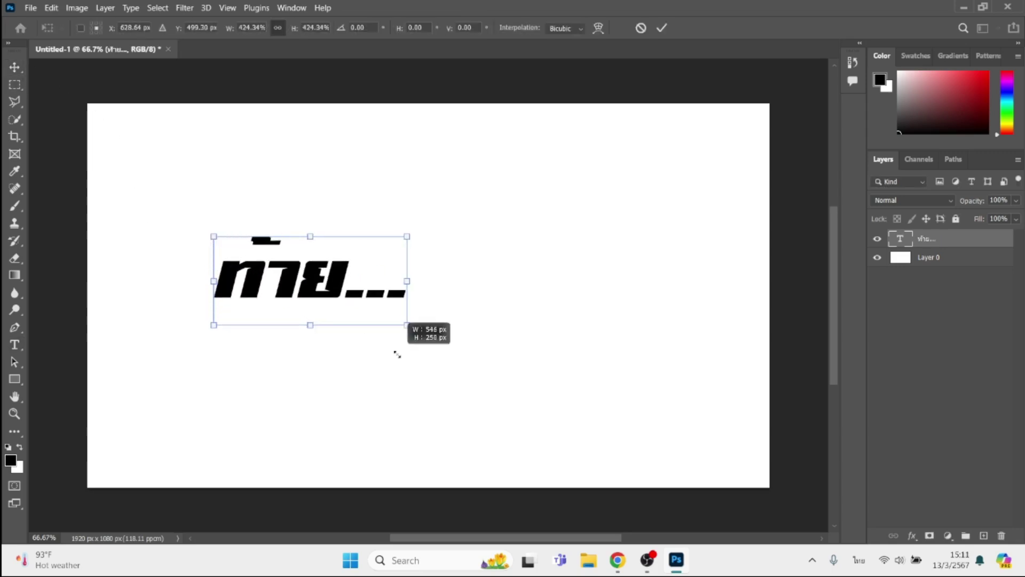
mouse_move(341, 272)
left_mouse_down()
mouse_move(299, 302)
mouse_move(297, 288)
left_mouse_up()
key("Return")
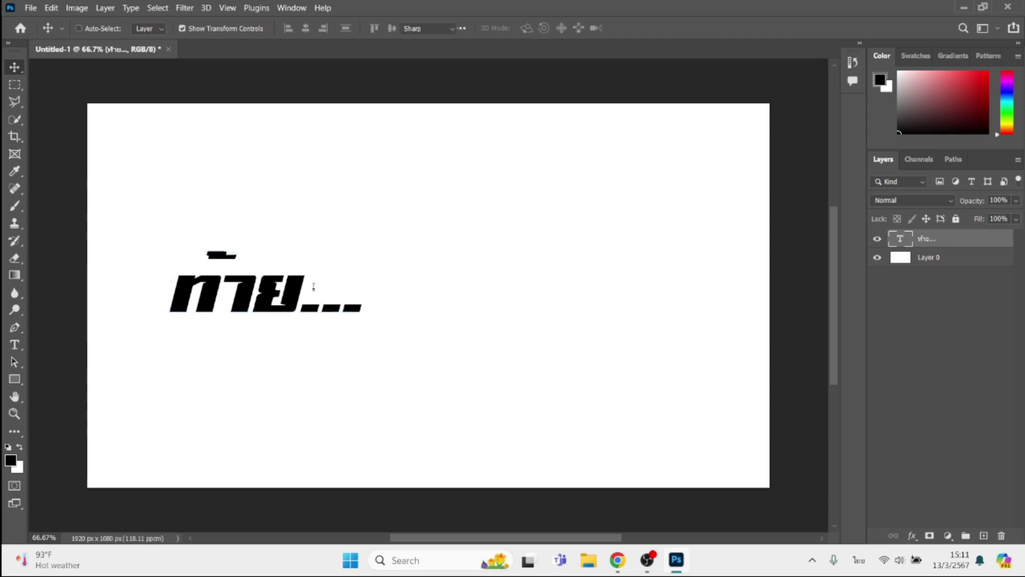
- Shift the ท้าย... text right and slightly up, leaving its font unchanged
double_click(316, 294)
left_click(200, 26)
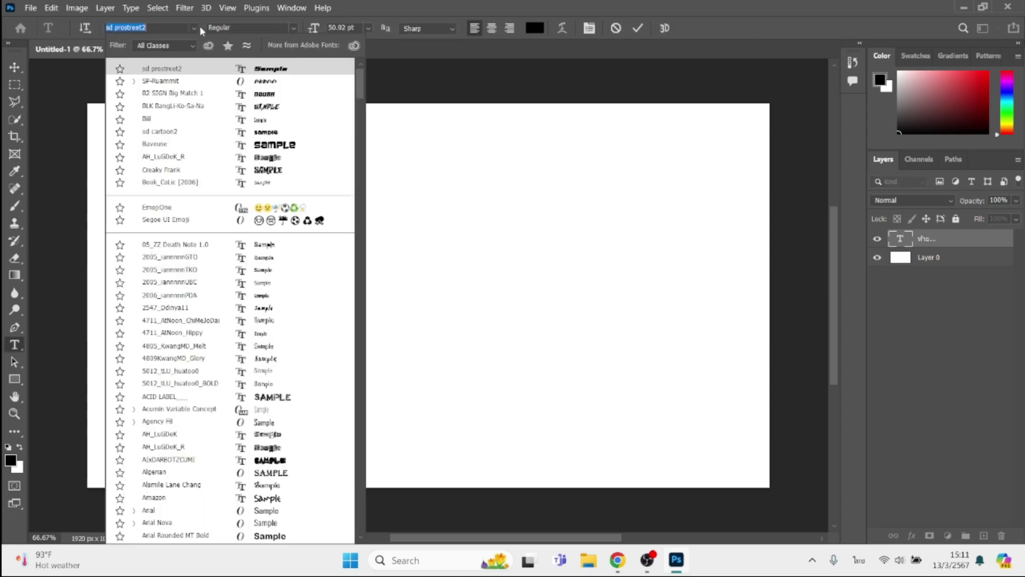
left_click(200, 26)
left_click(14, 66)
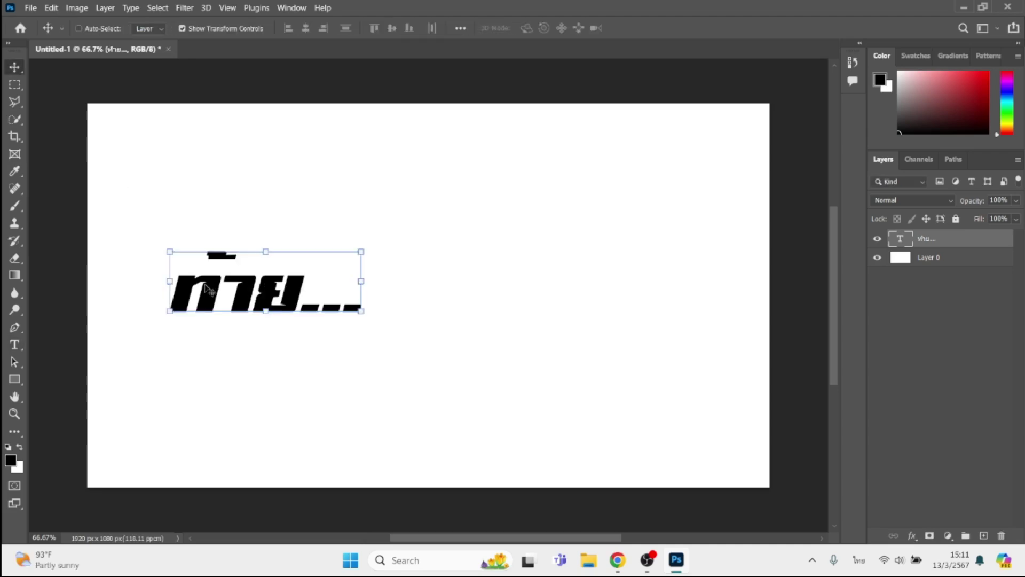
left_click_drag(217, 303, 487, 276)
- Set the text font to BLK BangLi-Ko-Sa-Na and move it back toward the left
double_click(487, 276)
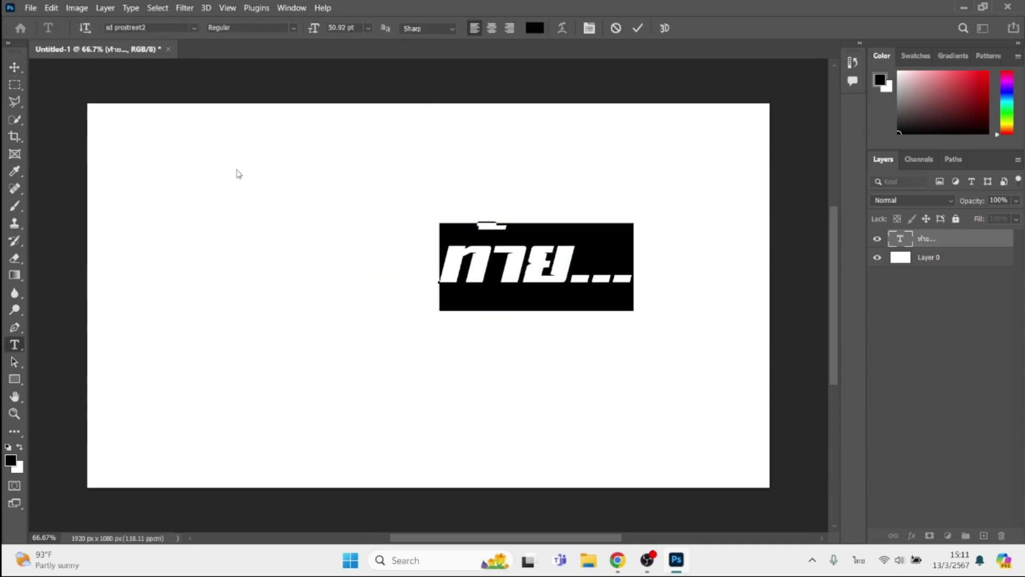
left_click(194, 26)
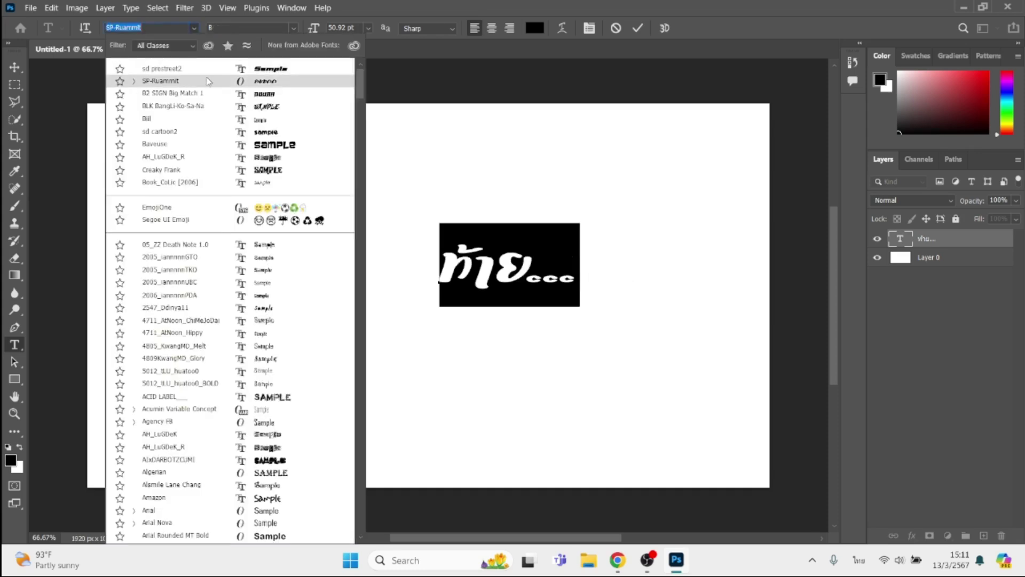
left_click(213, 106)
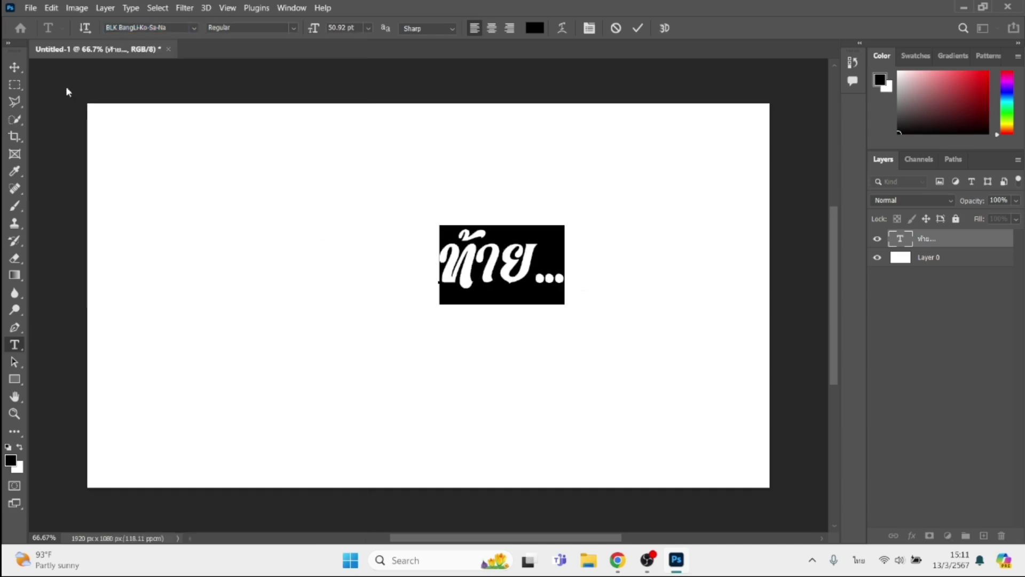
left_click(15, 67)
mouse_move(514, 260)
left_mouse_down()
mouse_move(237, 285)
mouse_move(383, 305)
left_mouse_up()
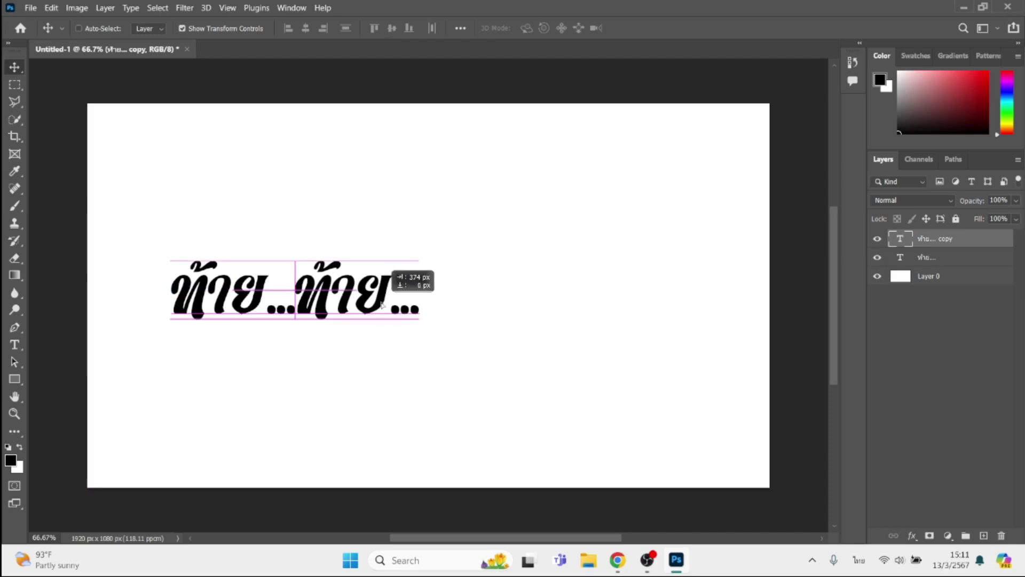
- Change the duplicate's wording to 'ไฟแนนช์' and align it right after ท้าย..
double_click(378, 301)
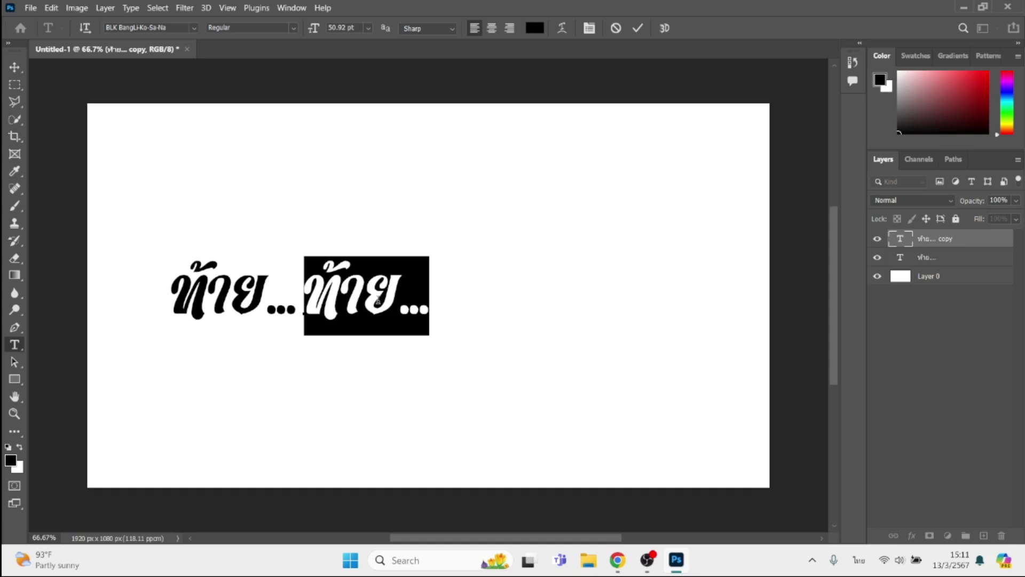
type("ไ")
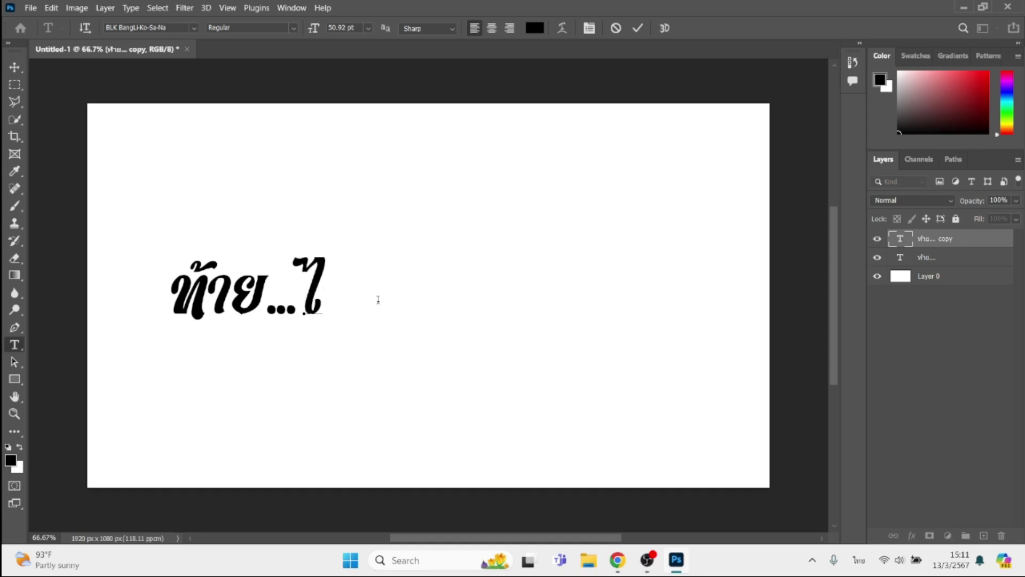
type("ฟ")
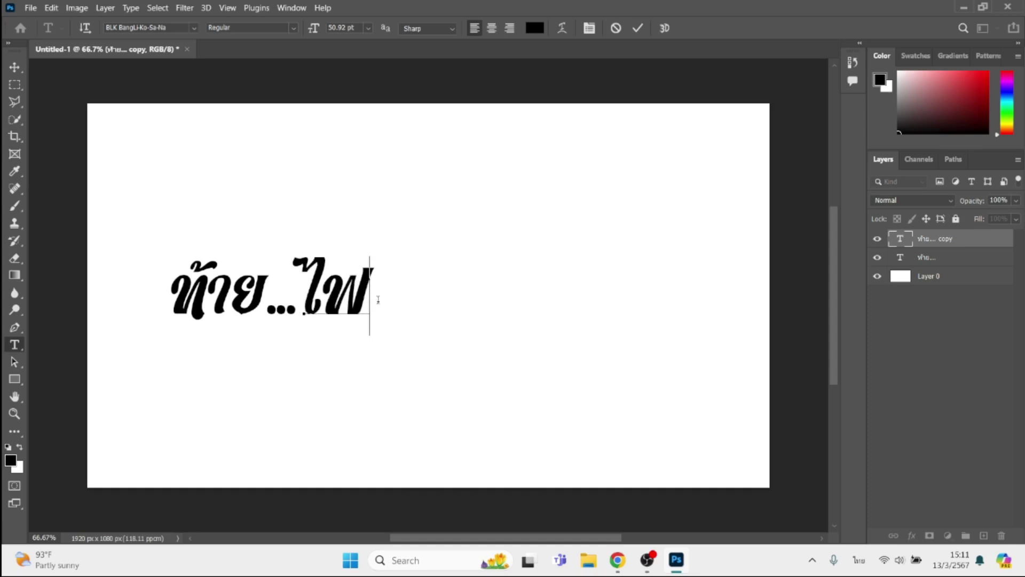
type("แนน")
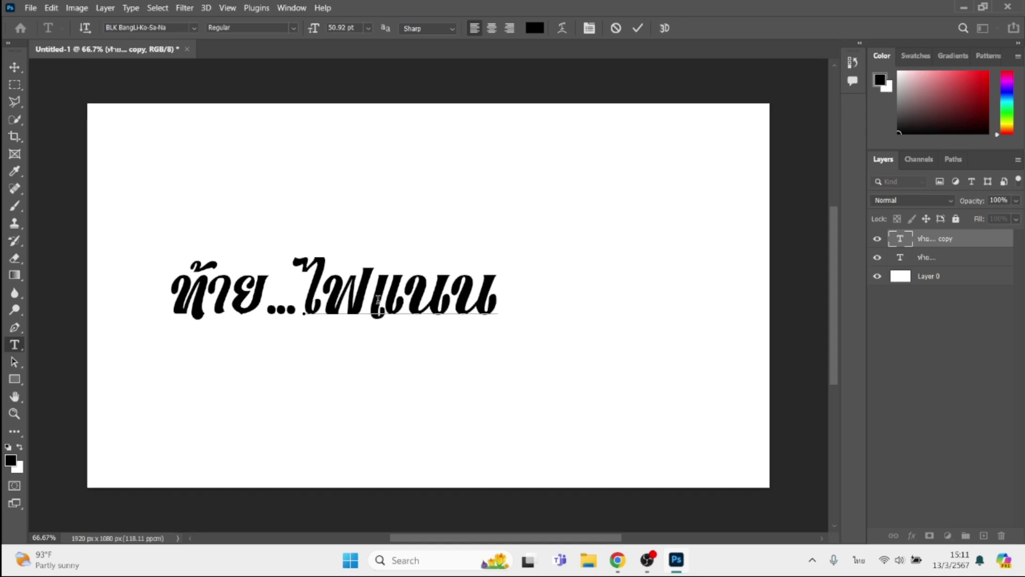
type("ช์")
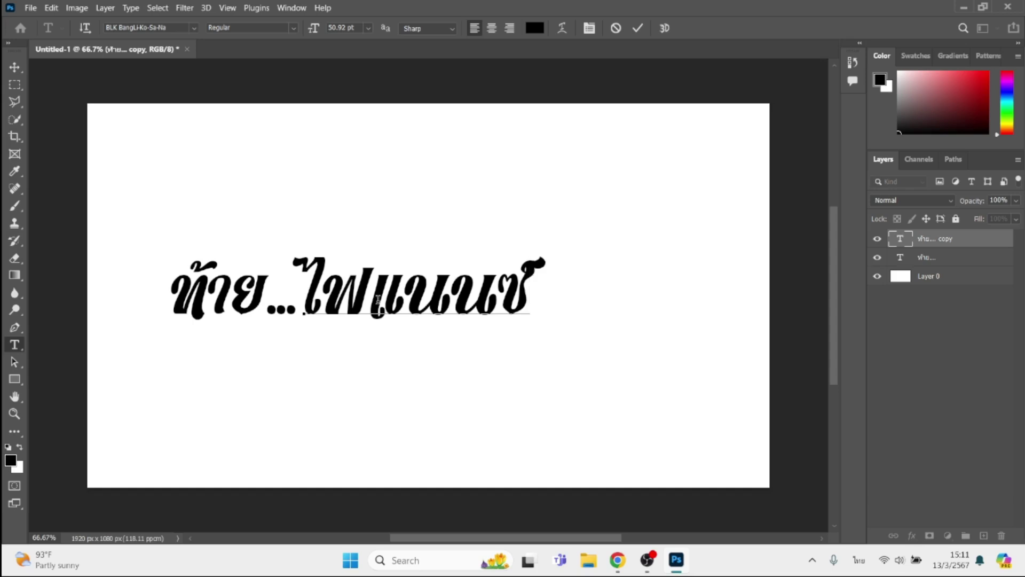
left_click(20, 67)
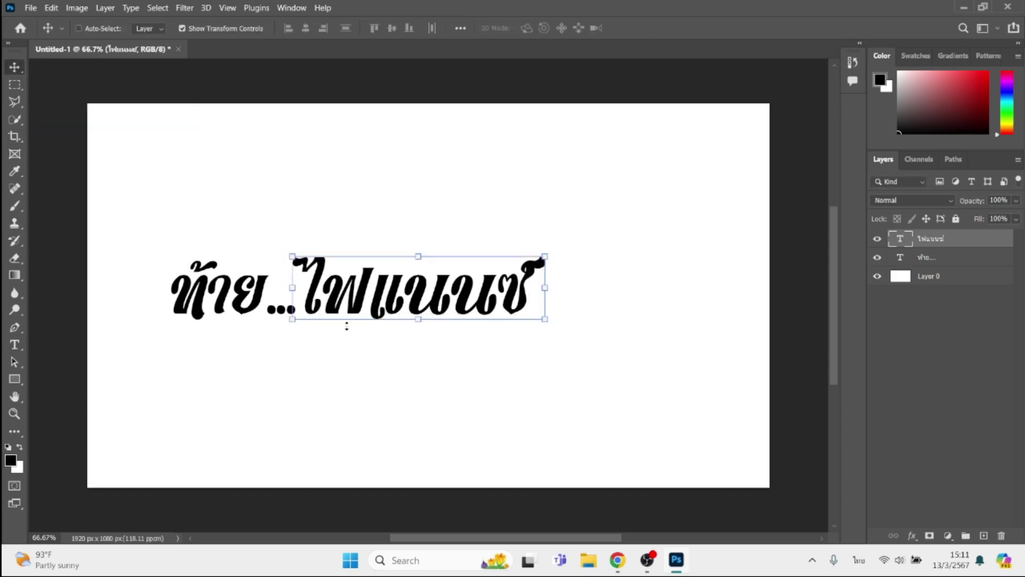
left_click_drag(380, 291, 384, 298)
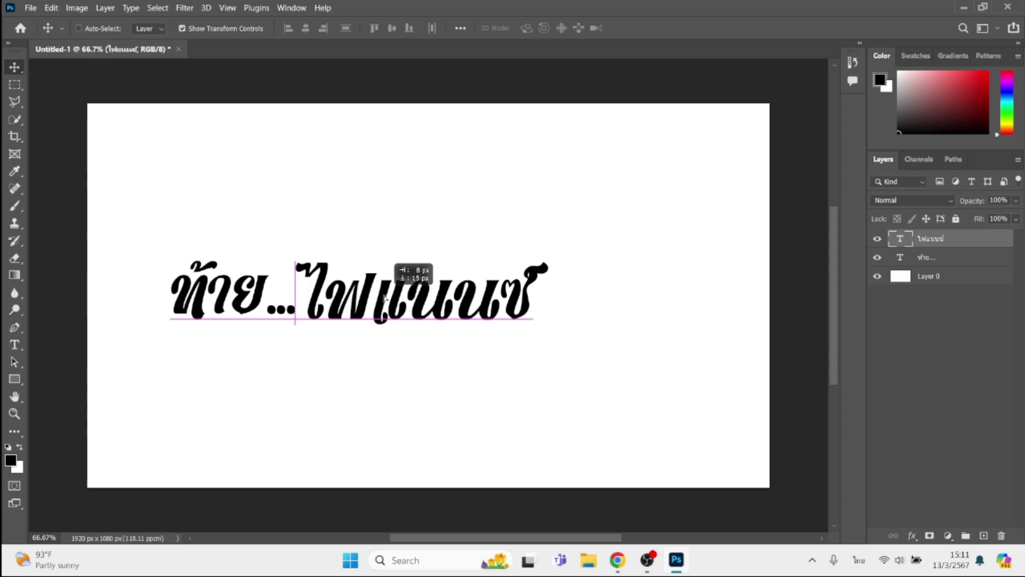
left_click_drag(384, 297, 387, 293)
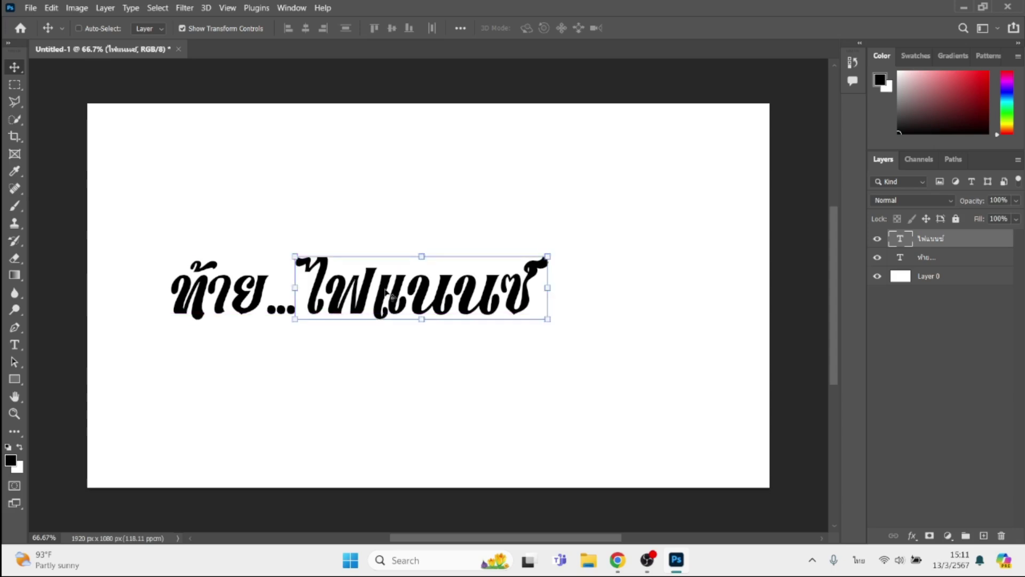
key("Left")
key("Left")
key("Left")
key("Left")
key("Left")
key("Left")
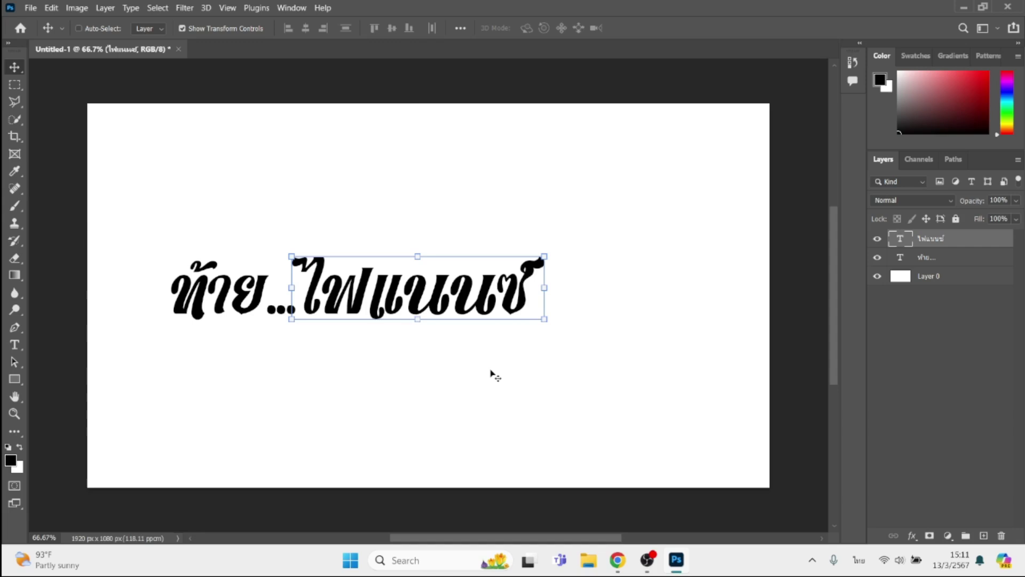
- Duplicate the text lower down, change it to '#', and set it in SP-Ruammit font
left_click_drag(420, 294, 469, 422)
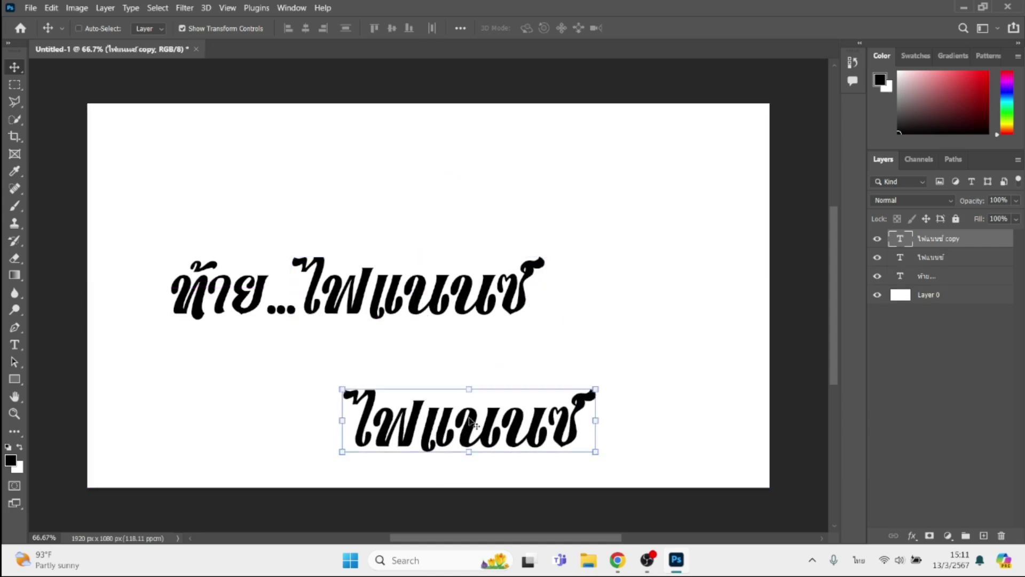
double_click(470, 420)
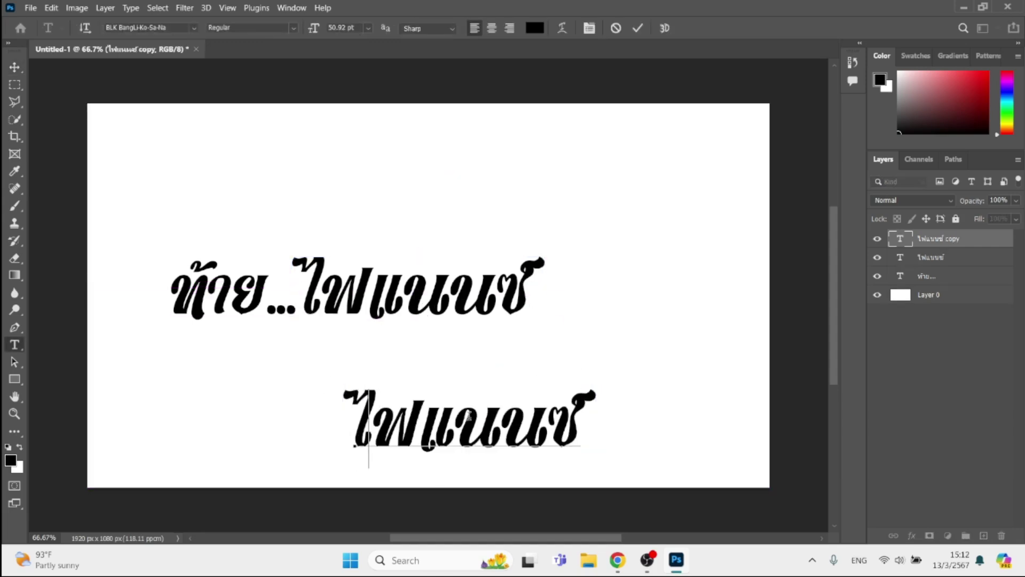
type("#")
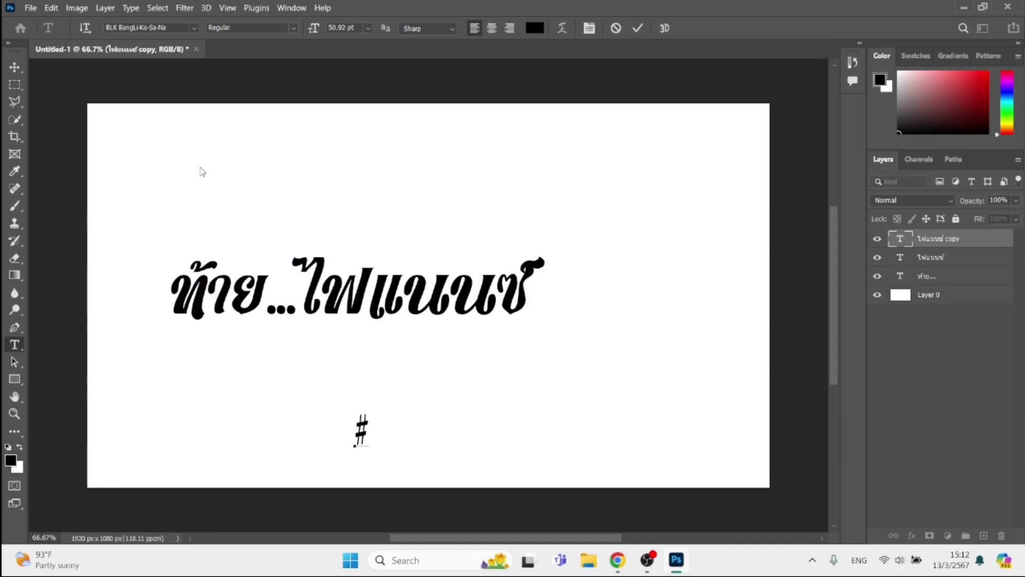
key("ctrl+a")
left_click(194, 28)
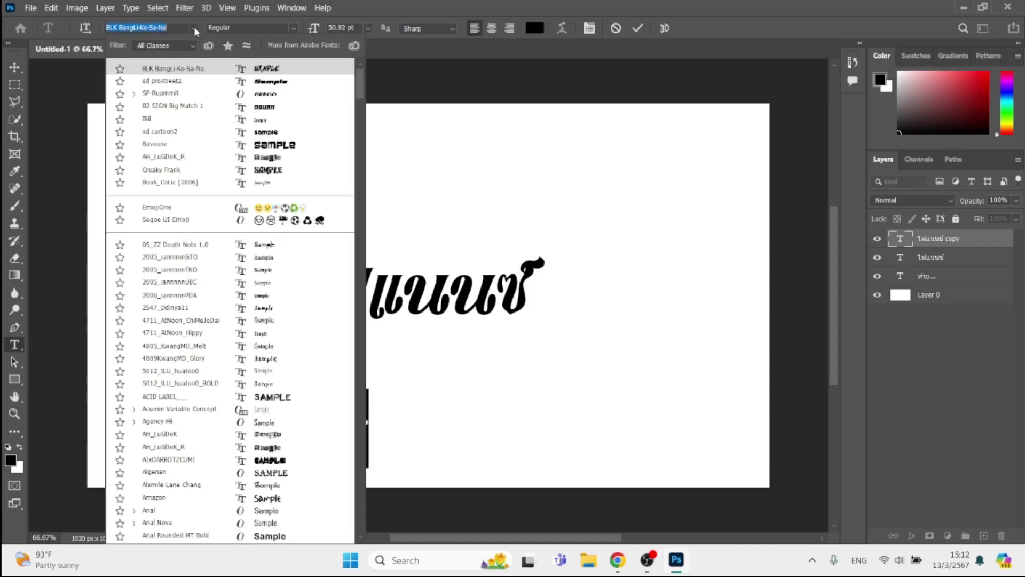
left_click(206, 95)
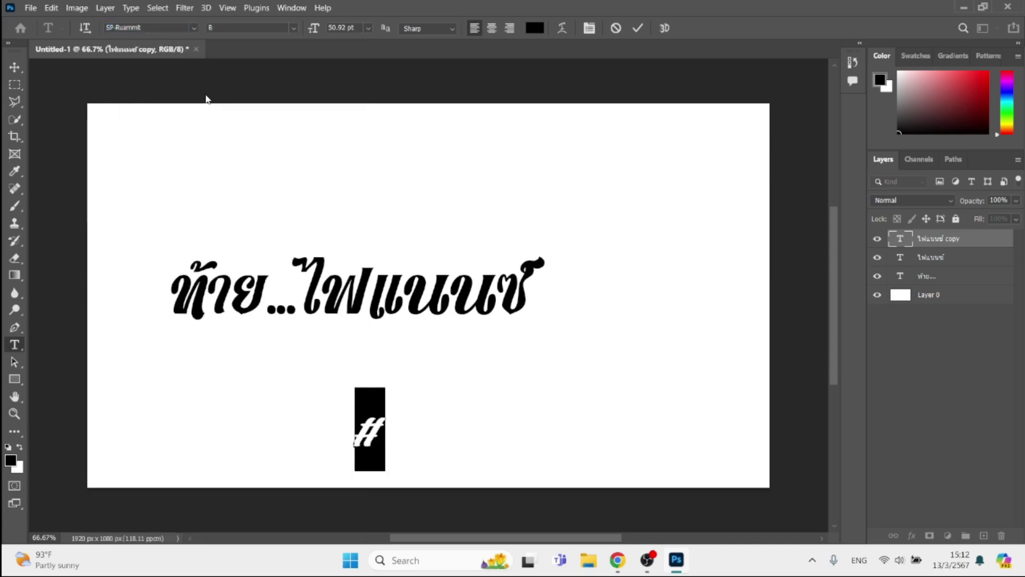
left_click(18, 74)
- Enlarge and tilt the # sign, then nudge it snugly before ท้าย..
key("ctrl+t")
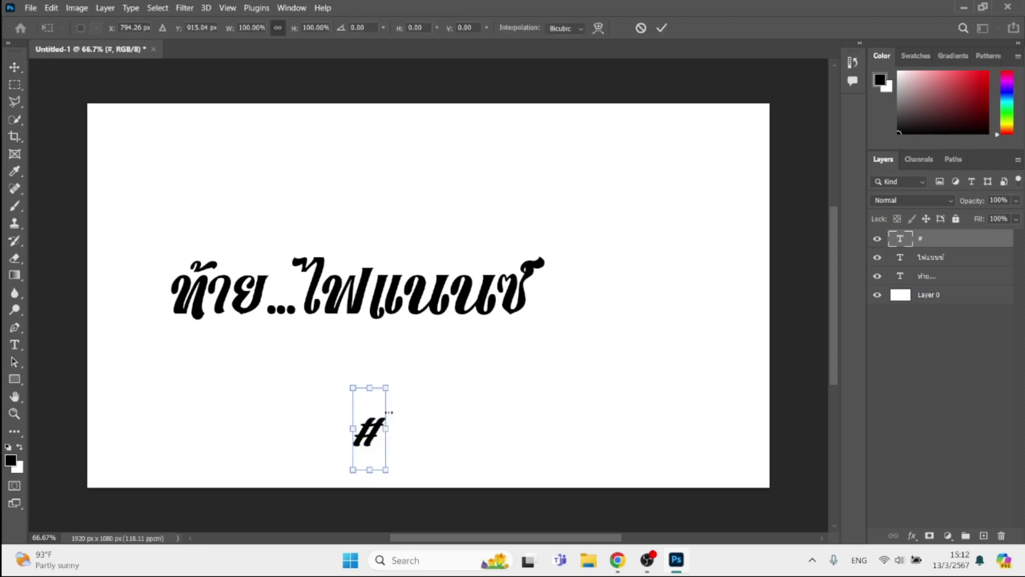
left_click_drag(385, 393, 510, 337)
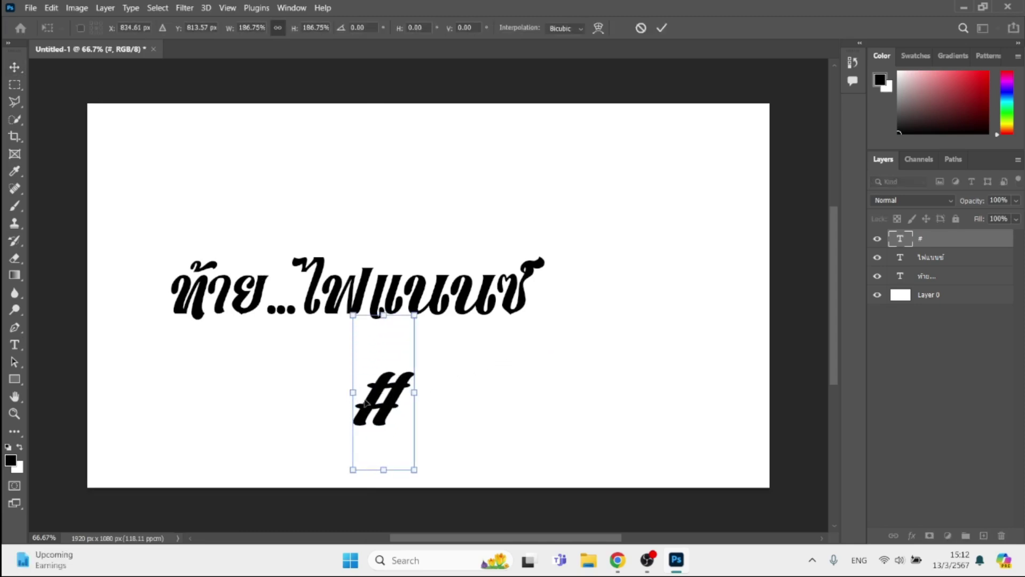
mouse_move(380, 398)
left_mouse_down()
mouse_move(286, 286)
mouse_move(143, 293)
left_mouse_up()
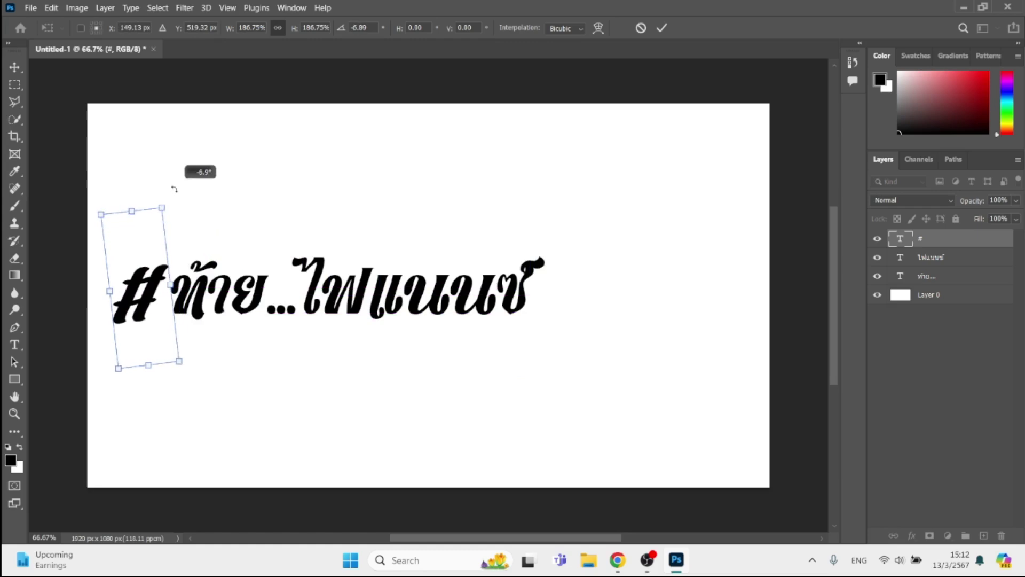
left_click_drag(181, 198, 160, 170)
left_click_drag(150, 289, 147, 302)
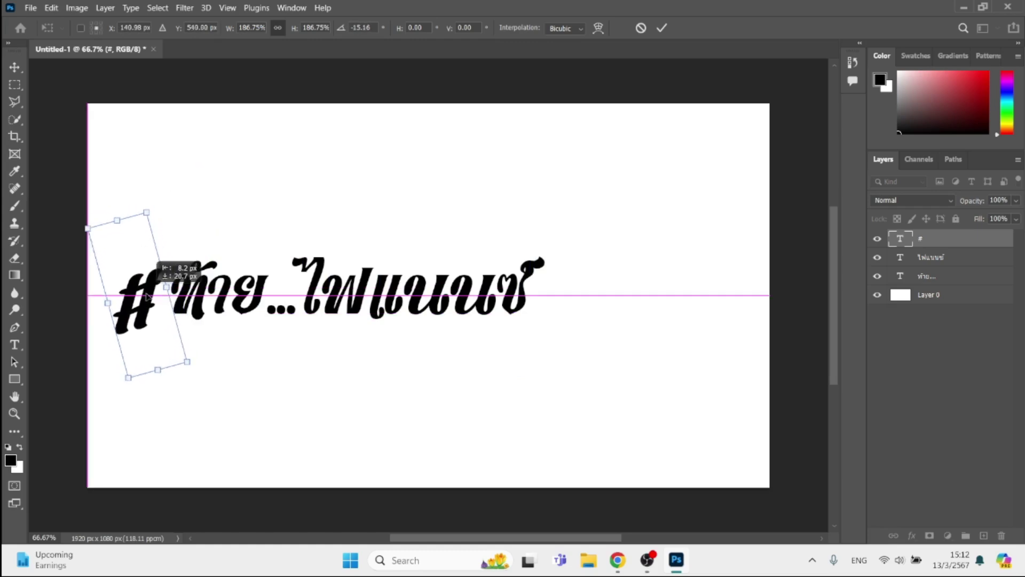
key("Return")
key("Right")
key("Right")
key("Right")
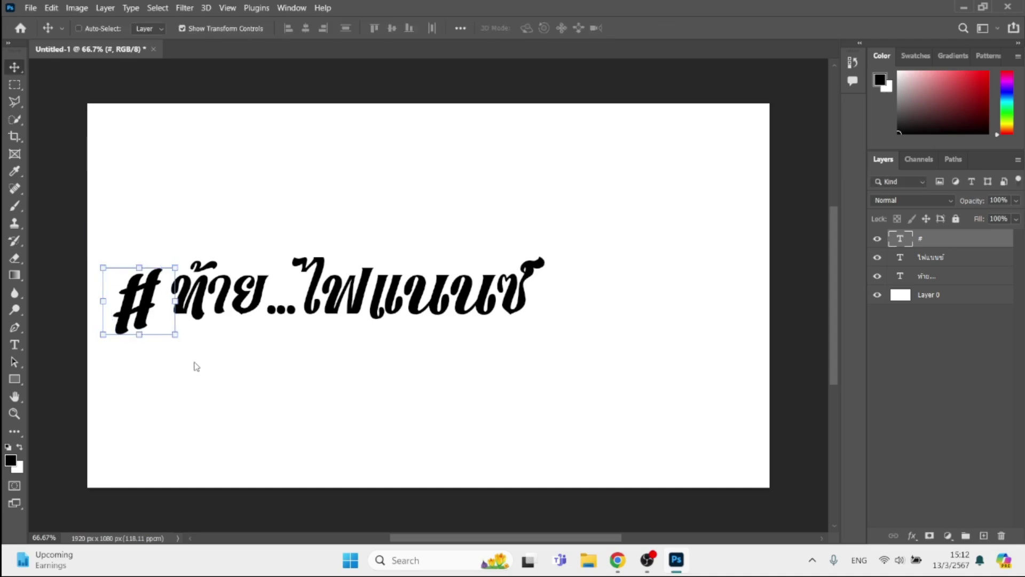
key("Right")
key("Right")
key("Right")
key("Right")
key("Right")
key("Right")
key("Right")
key("Right")
key("Right")
key("Right")
key("Right")
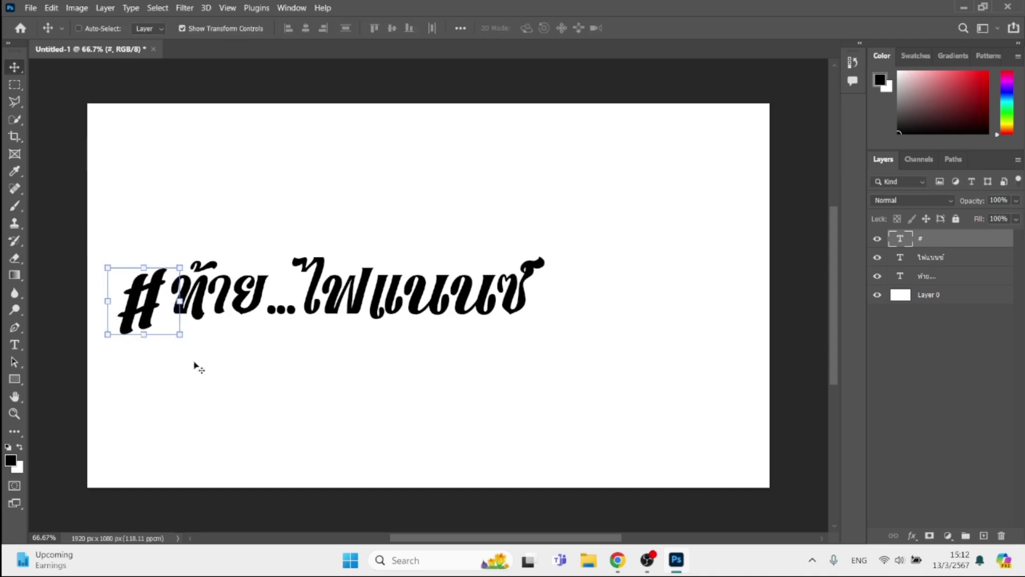
key("Right")
key("Right")
key("Right")
key("Right")
key("Right")
key("Up")
key("Up")
key("Up")
key("Up")
key("Up")
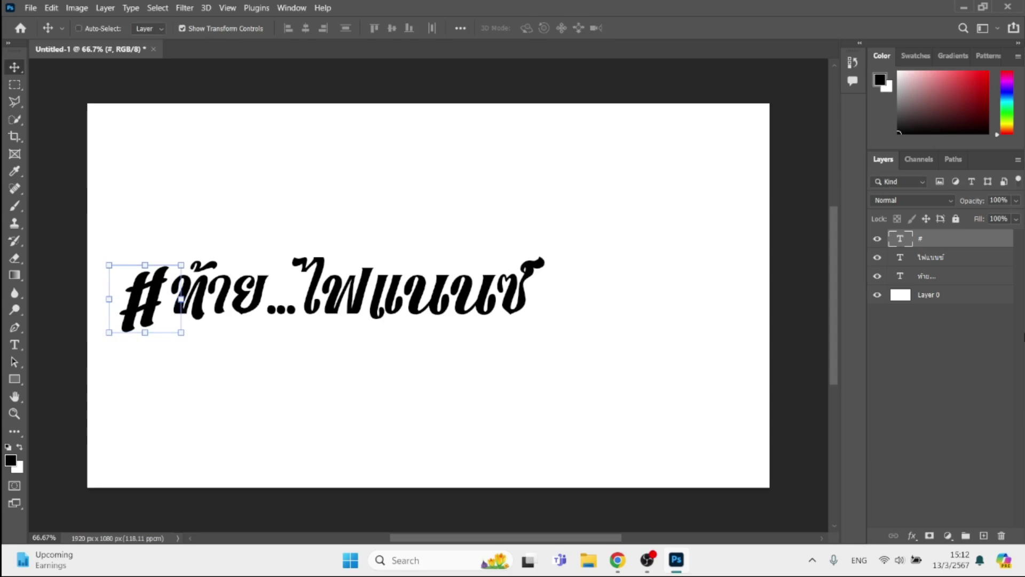
- Add a 10 px black stroke effect to the ท้าย... layer
left_click(933, 276)
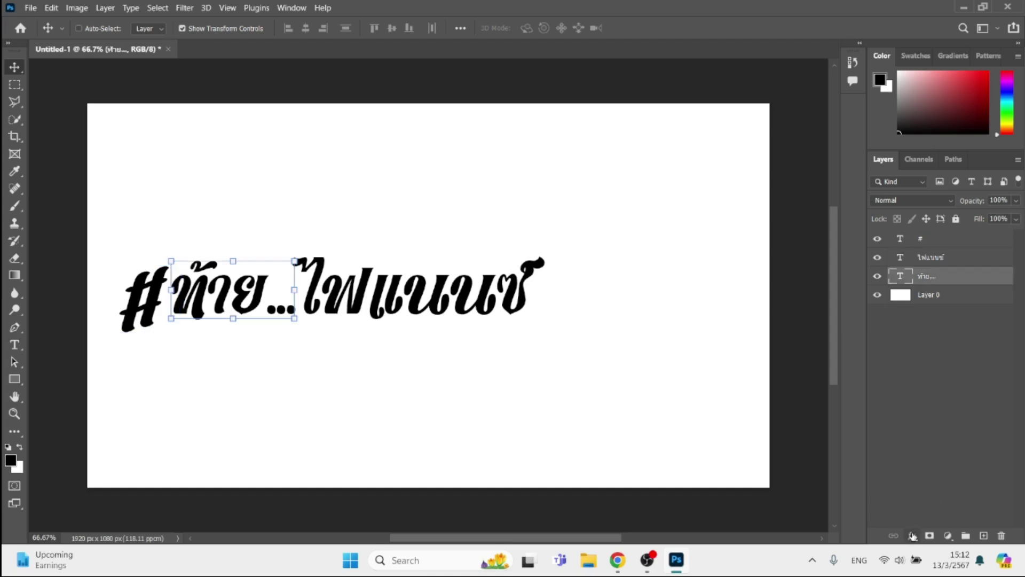
left_click(913, 536)
left_click(931, 434)
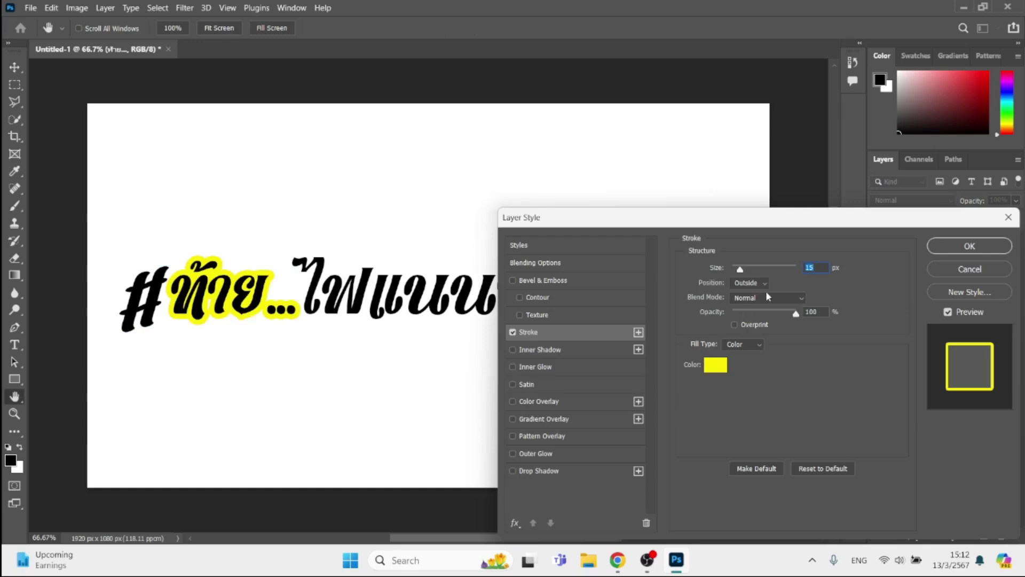
type("10")
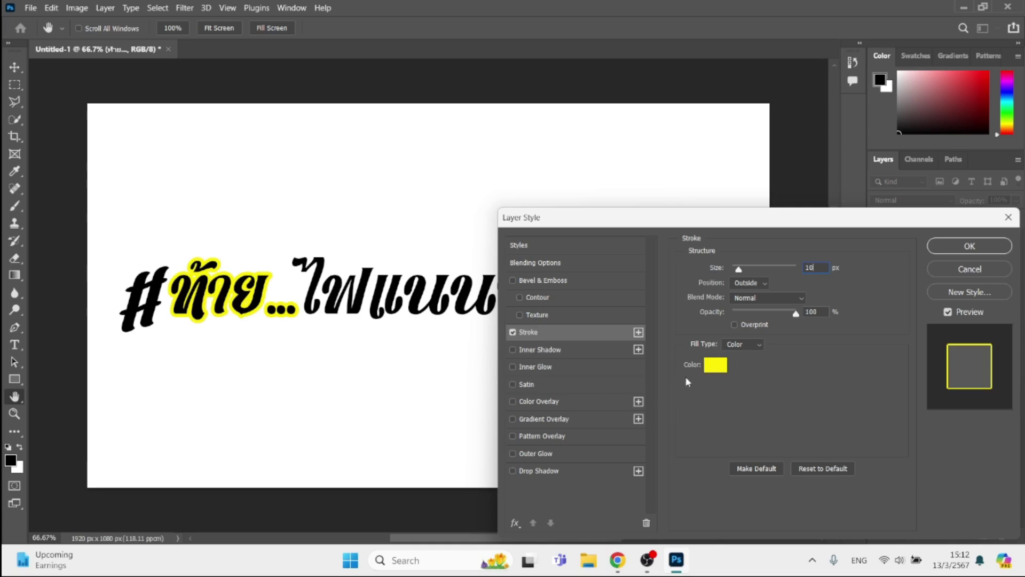
left_click(712, 368)
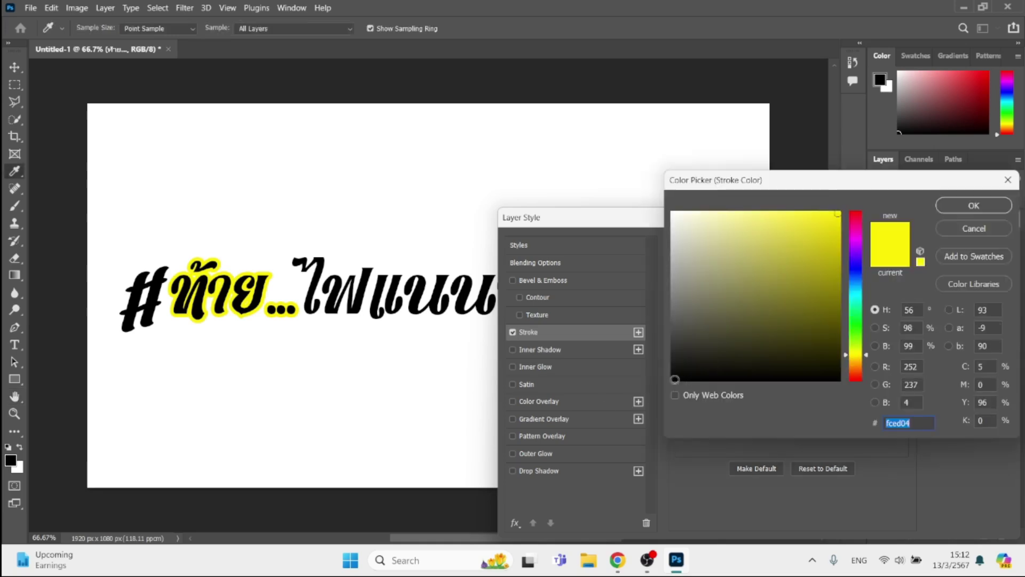
left_click(675, 379)
key("Return")
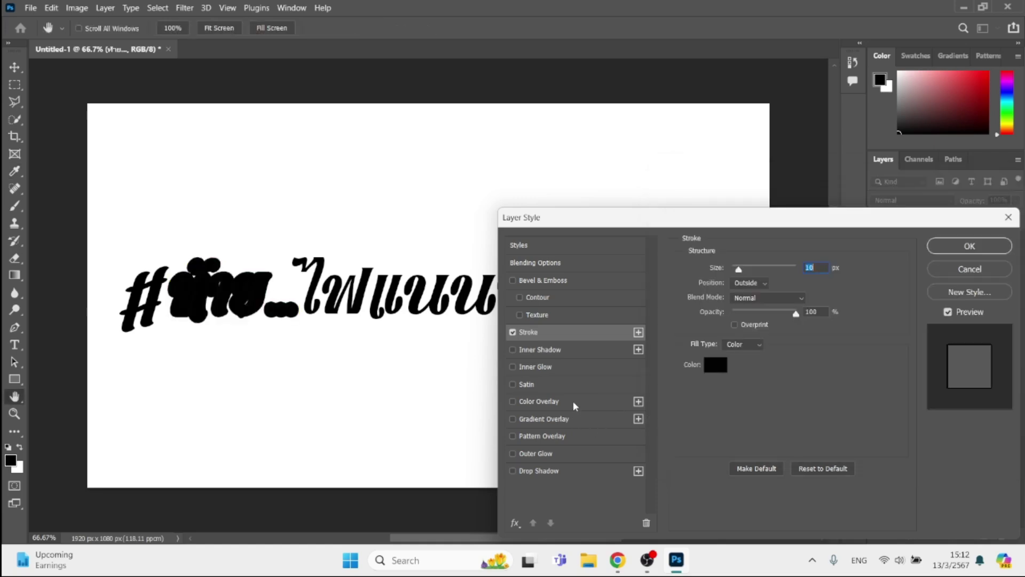
- Add a cyan (01f9fc) colour overlay to the ท้าย... layer
left_click(574, 399)
left_click(823, 271)
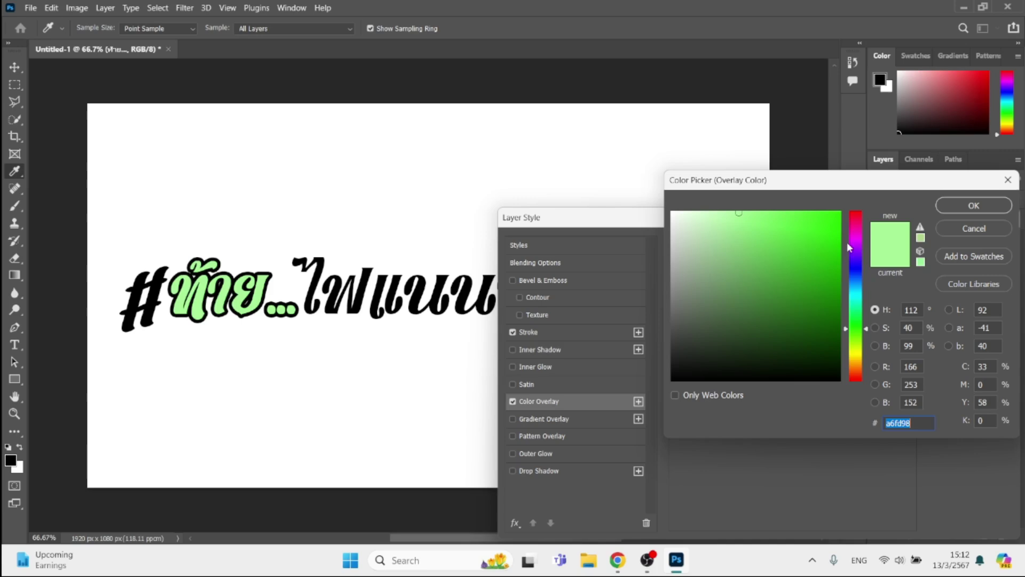
left_click(839, 212)
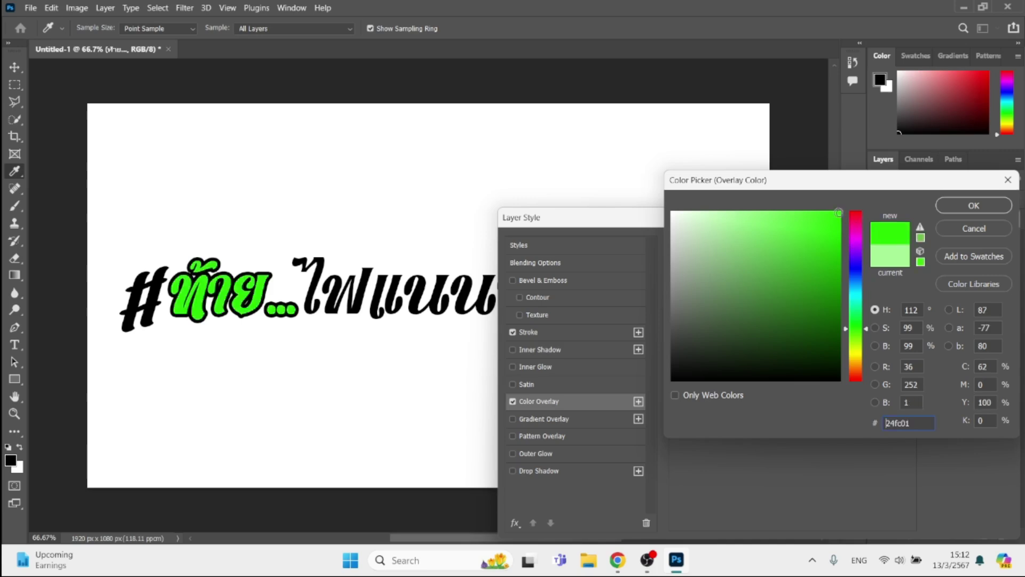
left_click(856, 297)
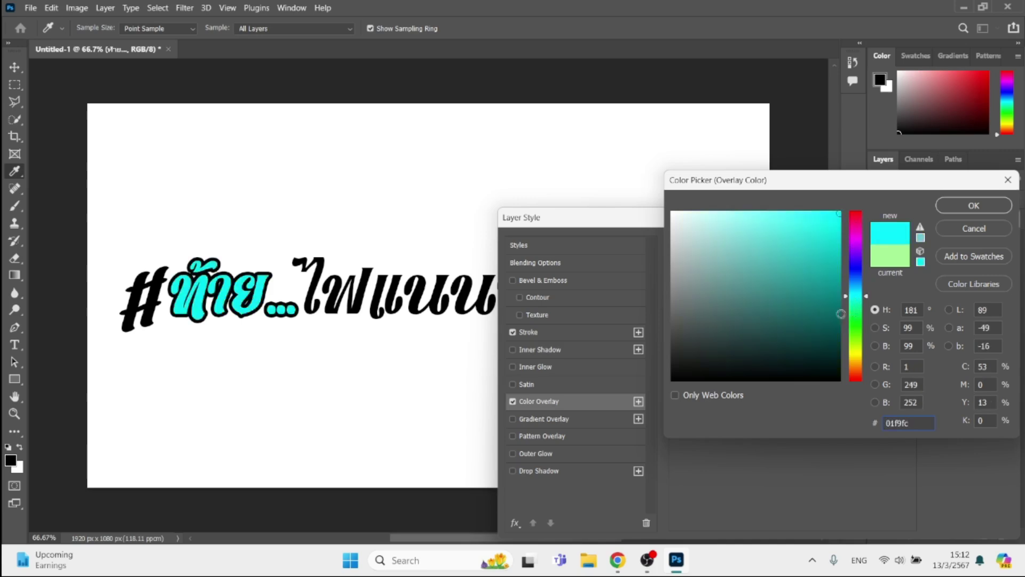
key("Return")
key("Return")
- Apply the same 10 px black stroke and cyan overlay to the ไฟแนนซ์ layer
key("v")
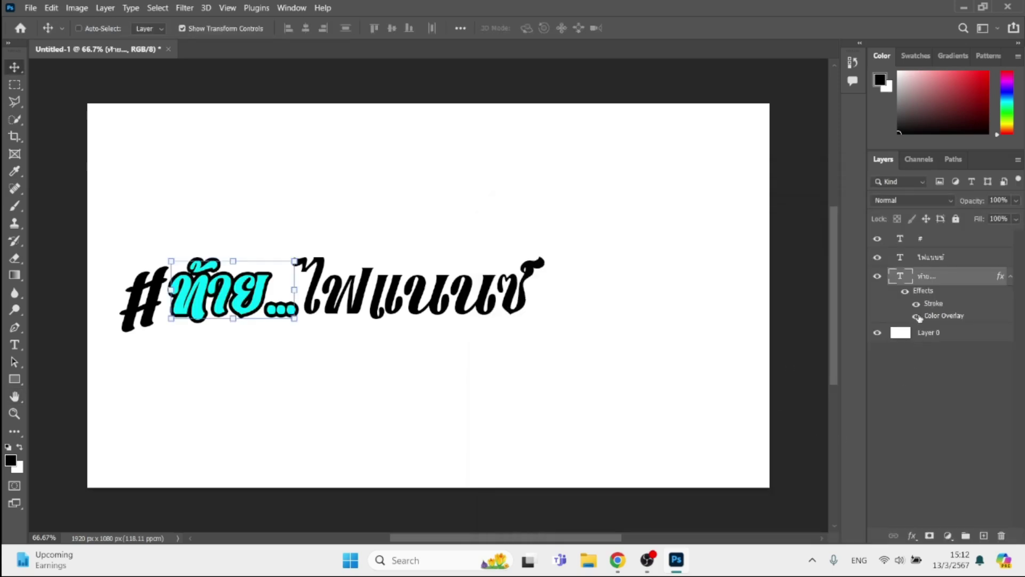
left_click(934, 260)
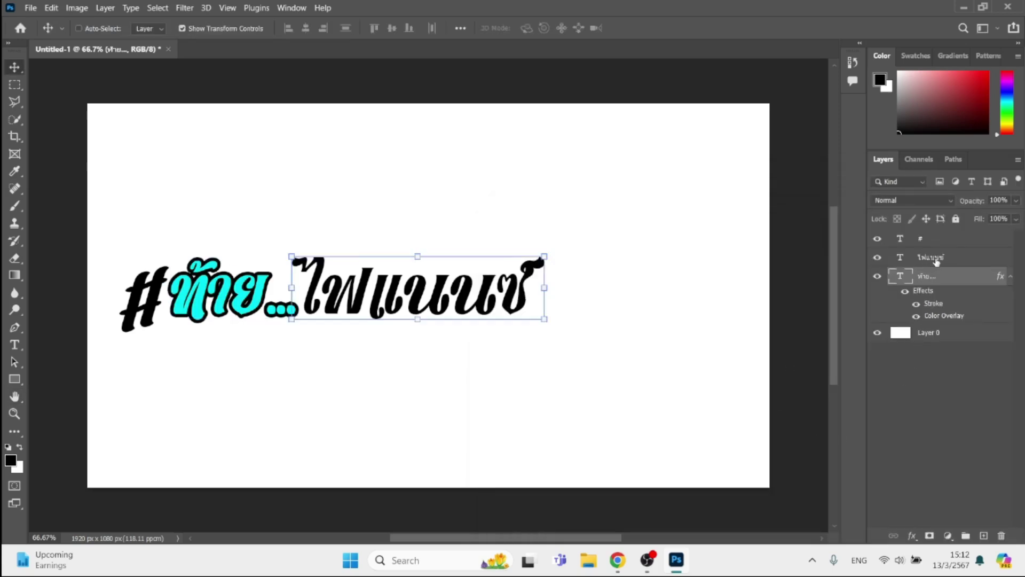
left_click(913, 535)
left_click(932, 441)
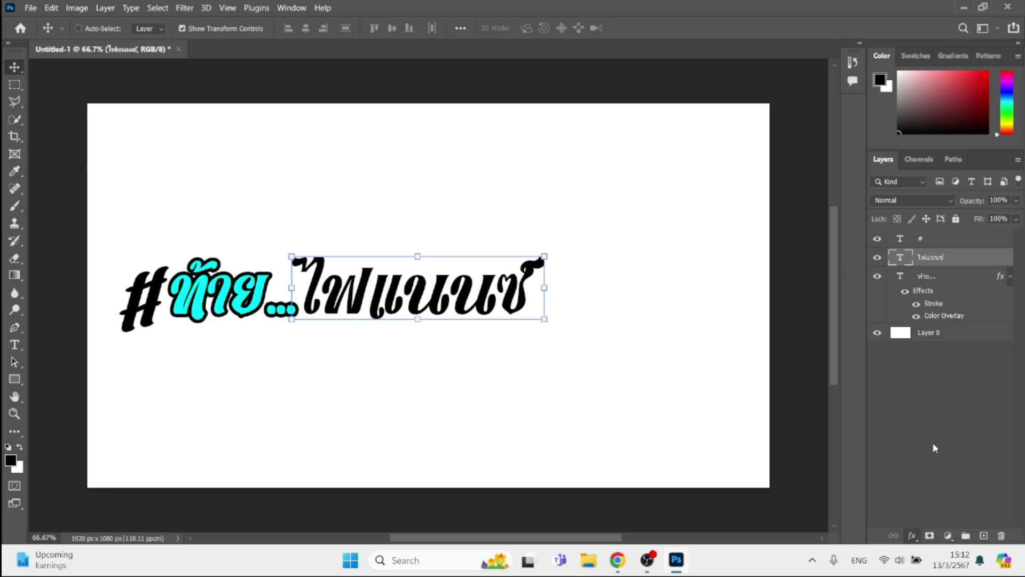
left_click(572, 401)
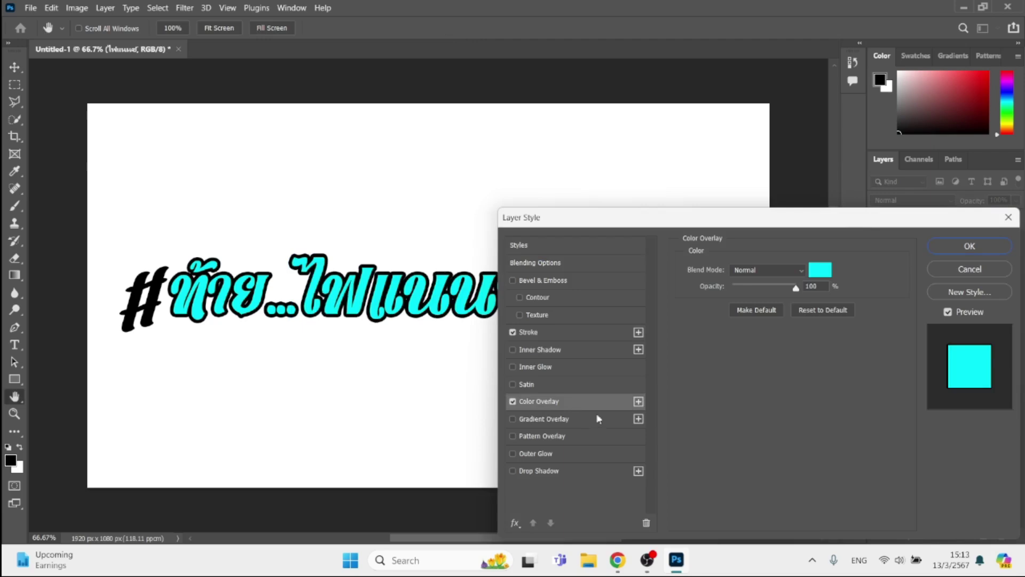
left_click(970, 246)
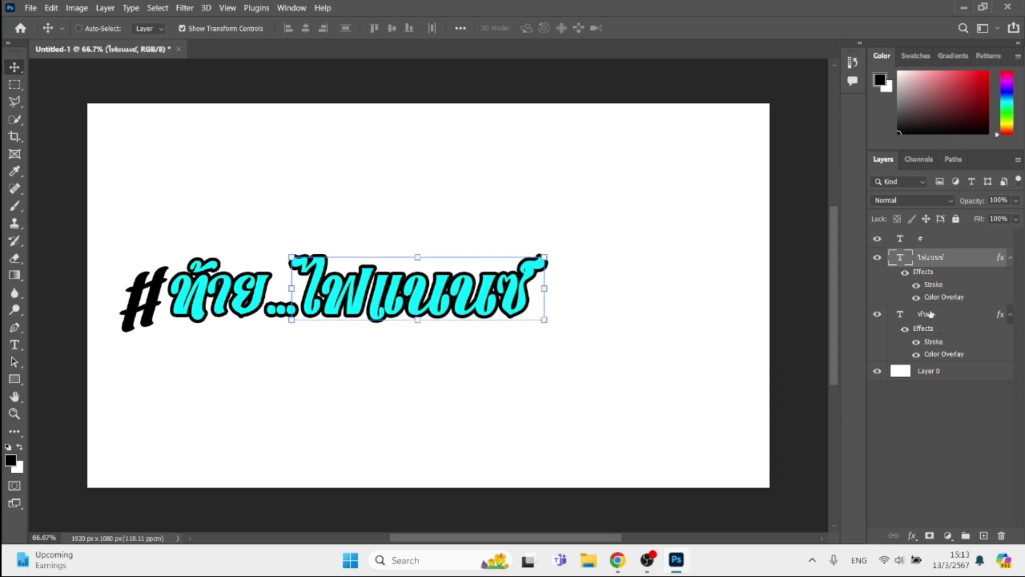
left_click(944, 243)
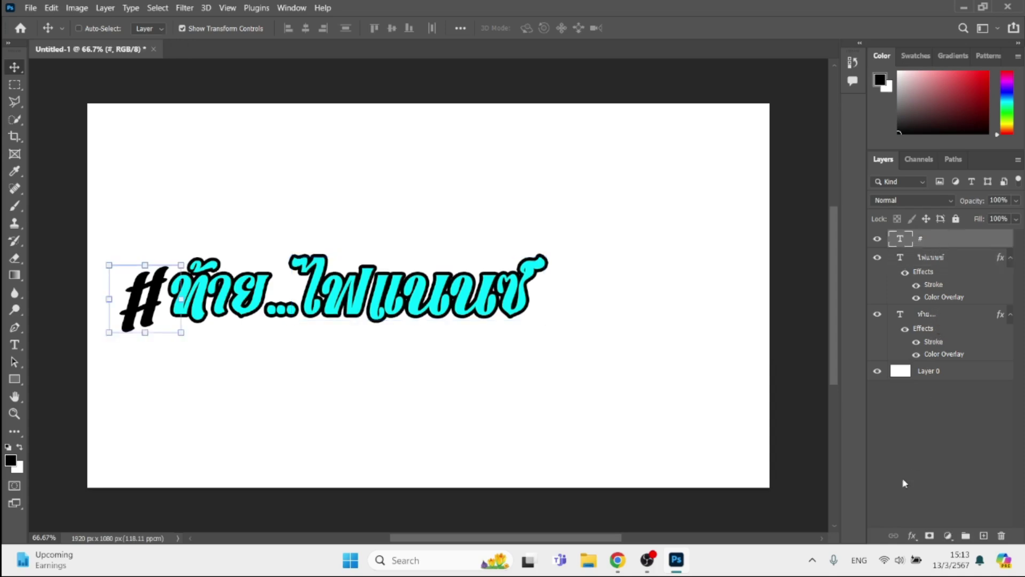
- Give the # sign a black stroke and white colour overlay, then nudge it right
left_click(913, 536)
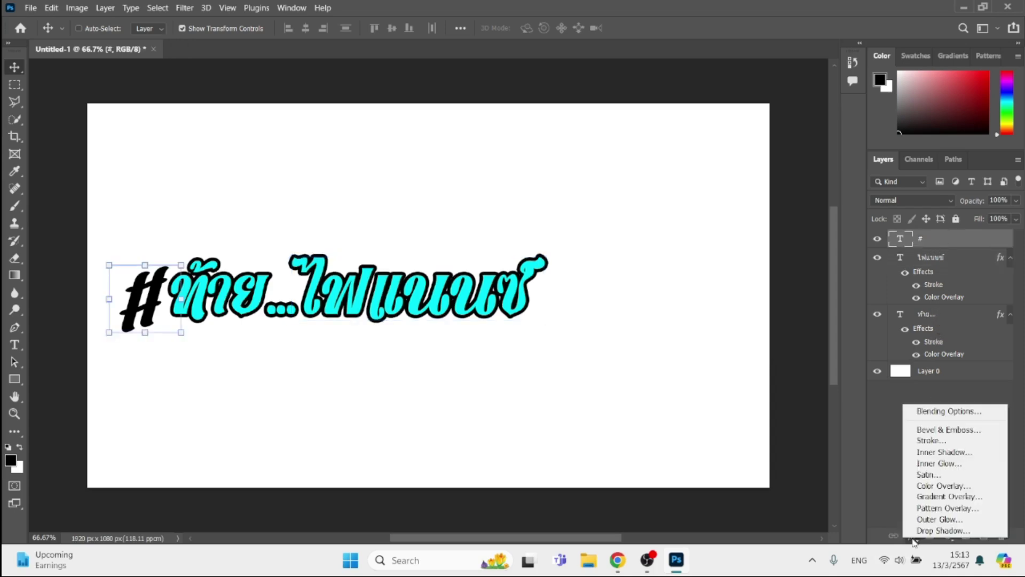
left_click(951, 441)
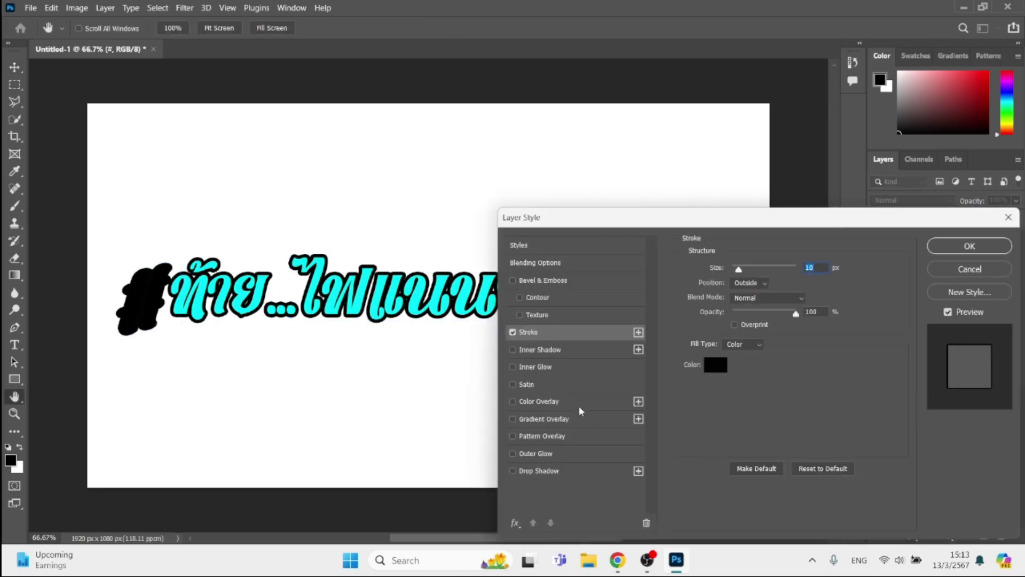
left_click(578, 402)
left_click(819, 271)
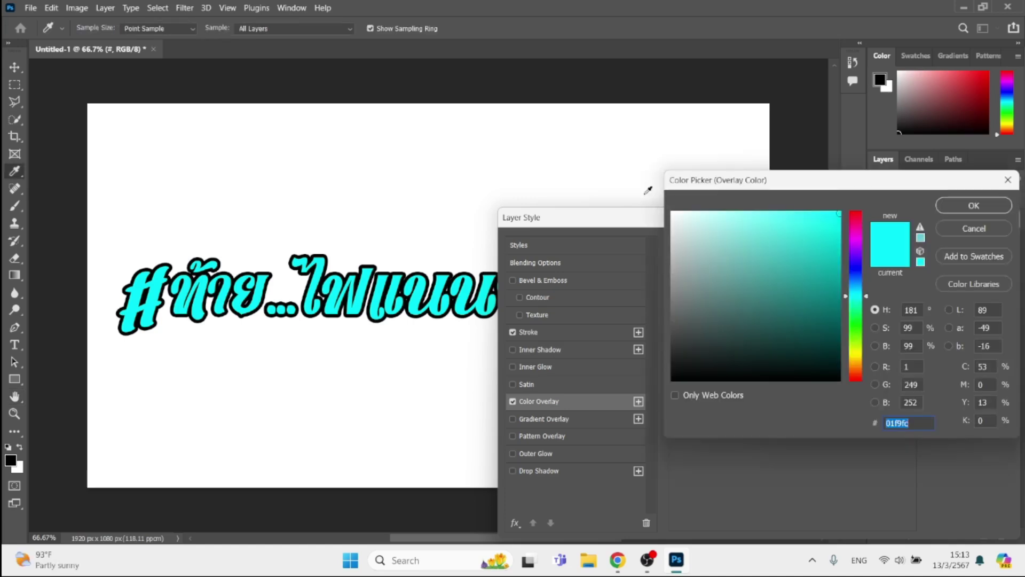
left_click(608, 170)
key("Return")
key("Return")
key("v")
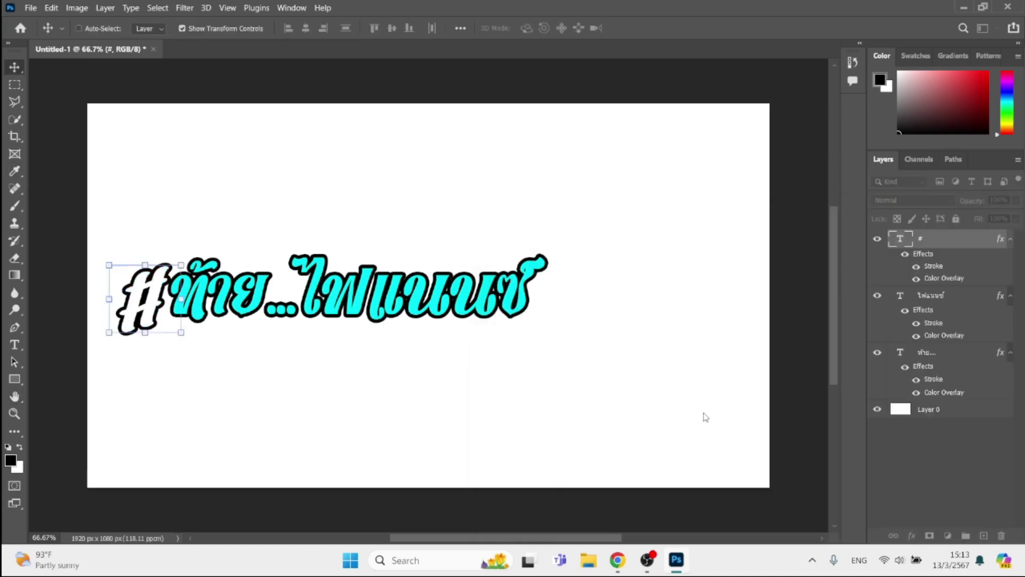
key("Right")
key("Right")
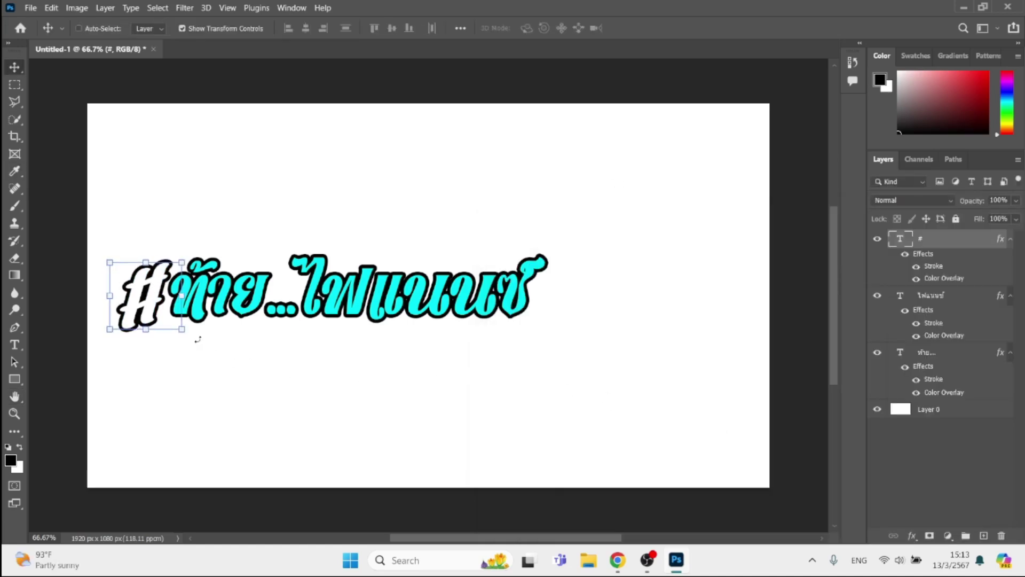
key("Right")
key("Right")
key("Right")
key("Right")
key("Right")
key("Right")
key("Right")
key("Right")
key("Right")
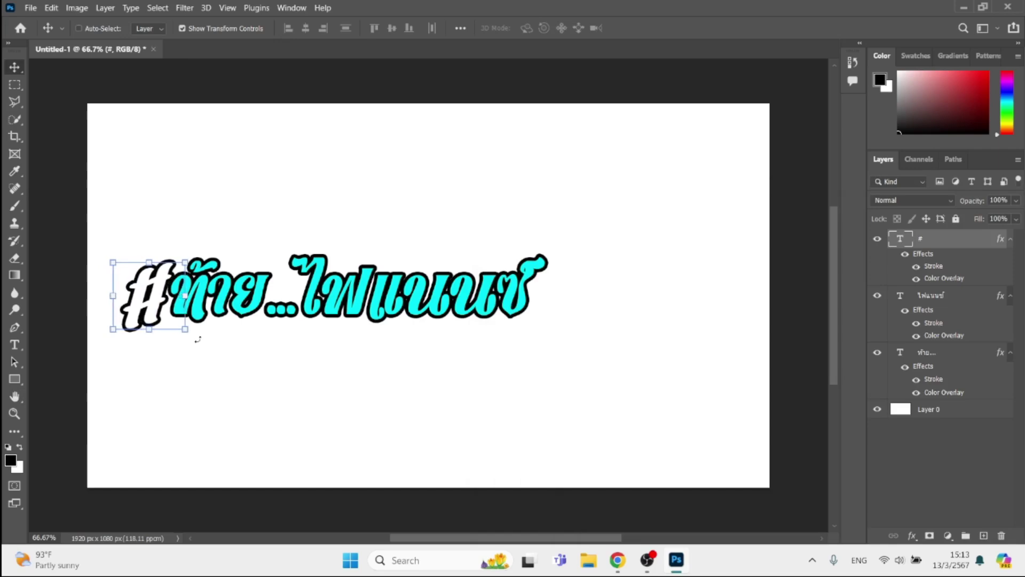
key("Right")
key("Right")
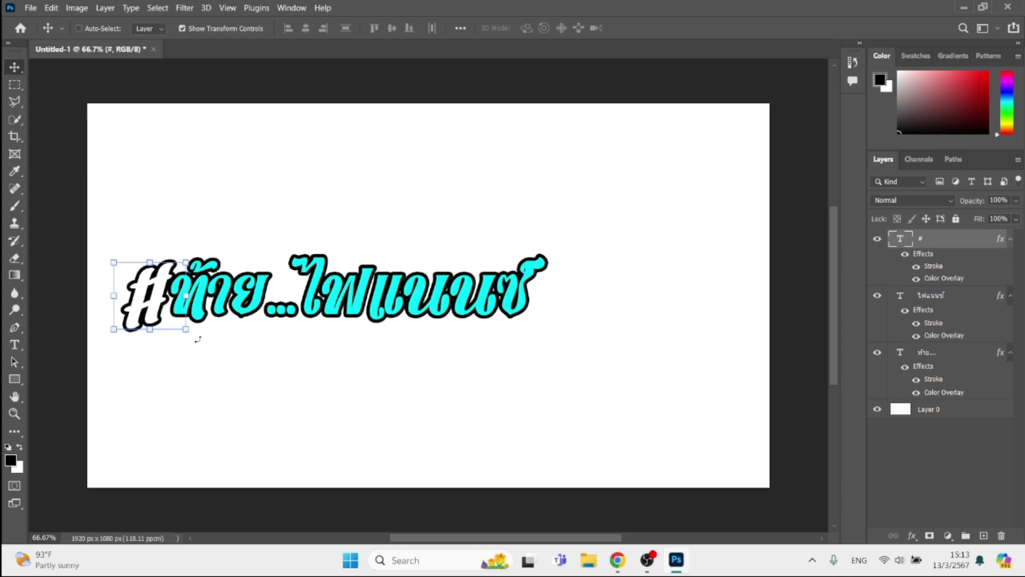
- Scale all three text layers up about 128%, lower them, and duplicate them beneath the originals
left_click(953, 360, "shift")
left_click_drag(545, 256, 664, 235)
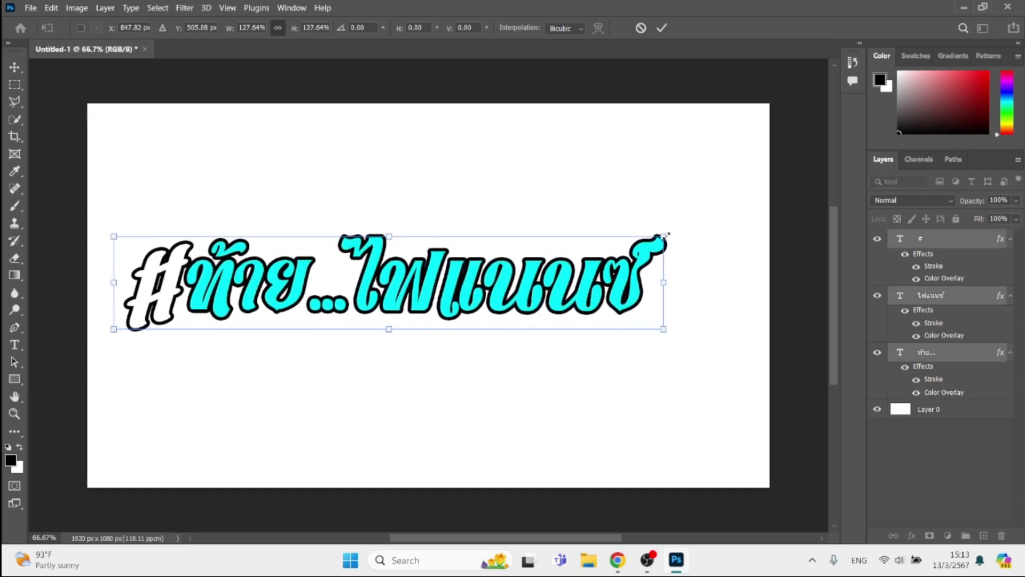
key("Return")
left_click_drag(463, 277, 462, 290)
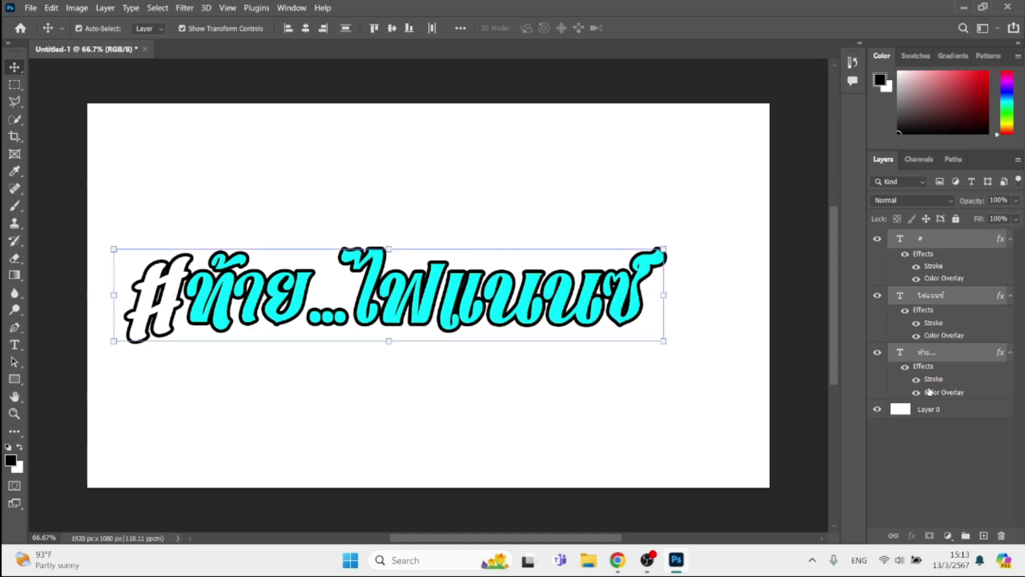
key("ctrl+j")
left_click_drag(952, 245, 933, 511)
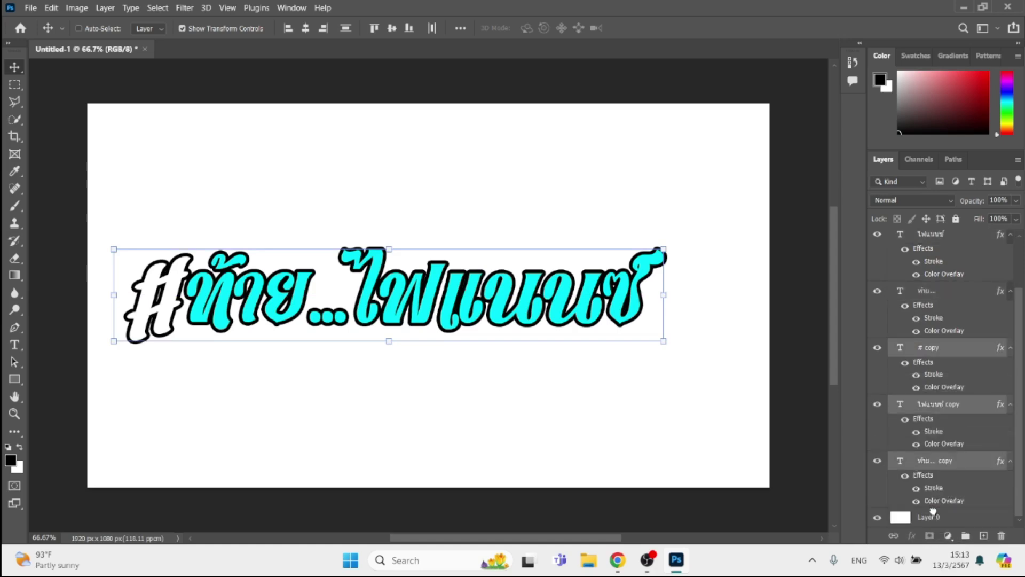
- Offset the copied headline slightly up and to the right
key("Up")
key("Up")
key("Up")
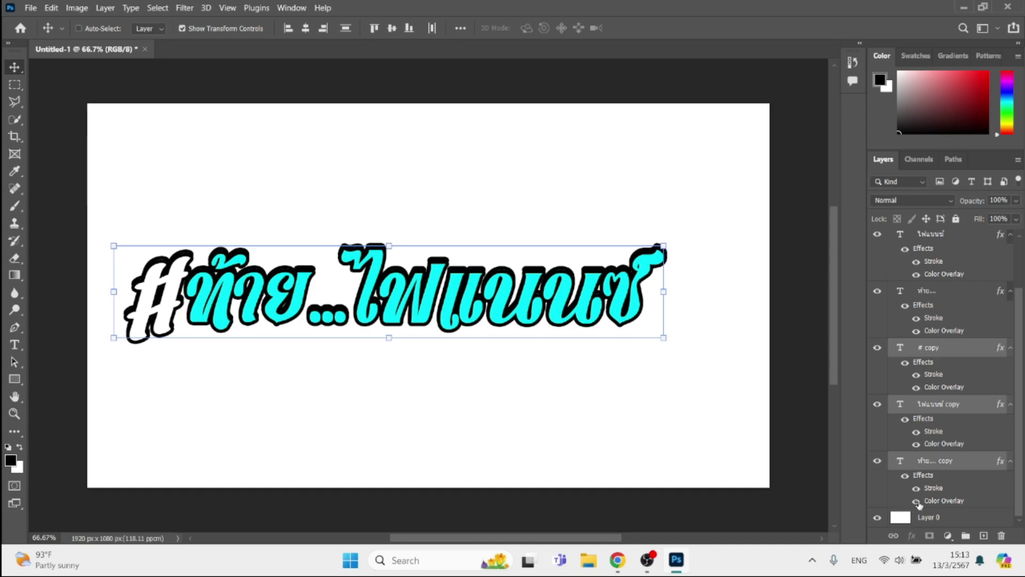
key("Up")
key("Up")
key("Right")
key("Right")
key("Right")
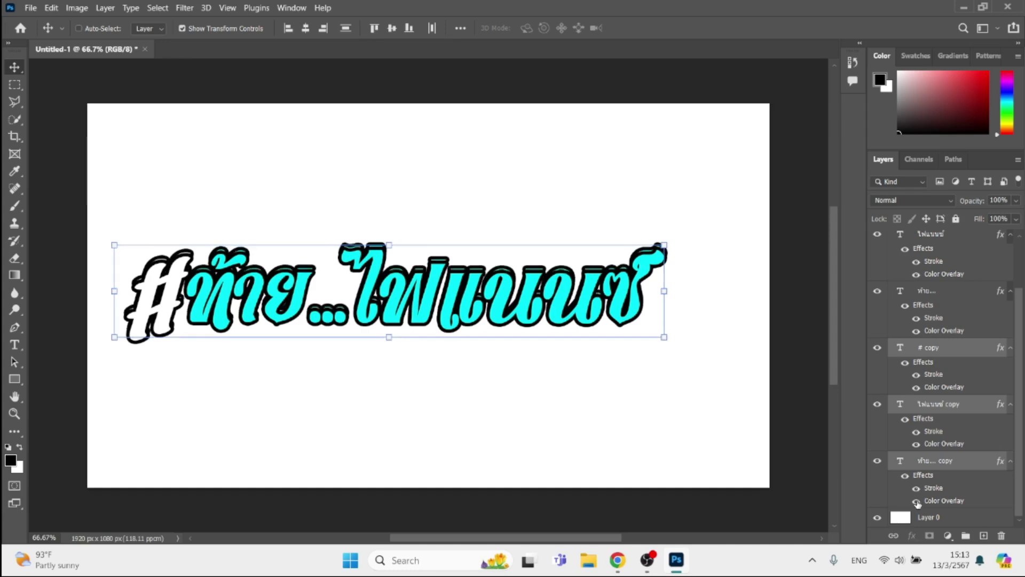
key("Right")
key("Right")
key("Right")
key("Right")
key("Right")
key("Right")
key("Right")
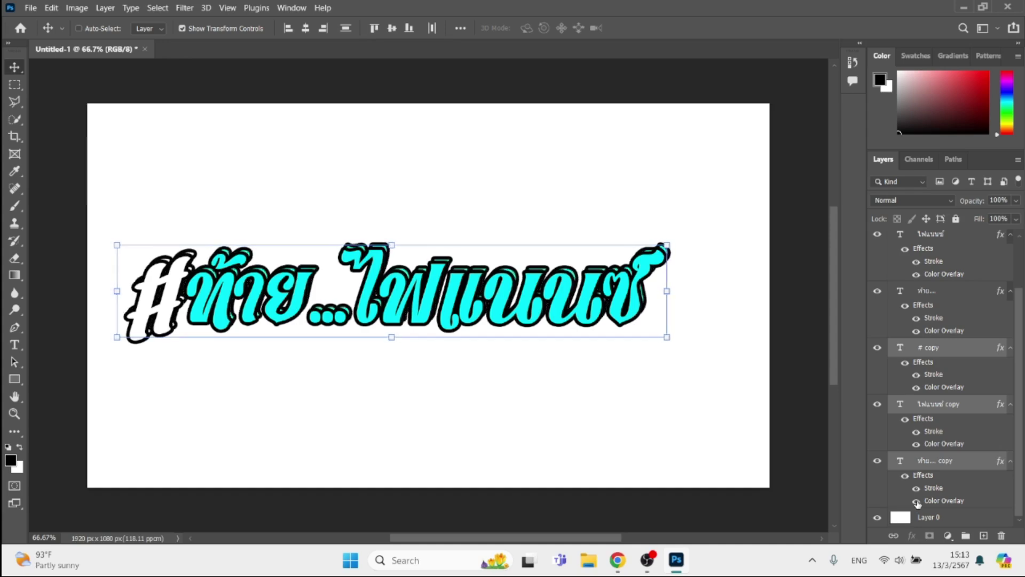
key("Right")
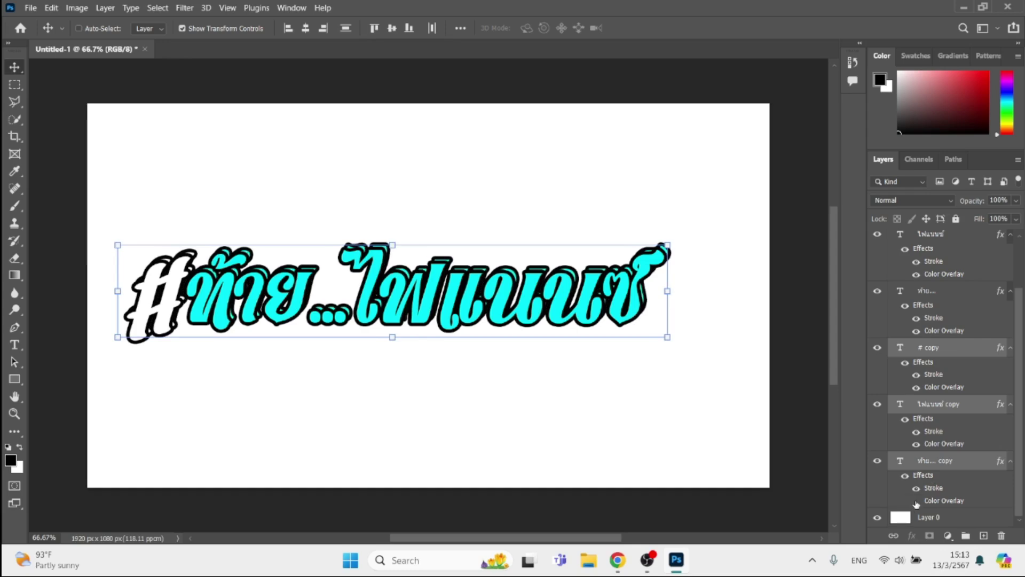
- Hide the colour overlays on the three copy layers, then select all text layers
left_click(917, 501)
left_click(917, 444)
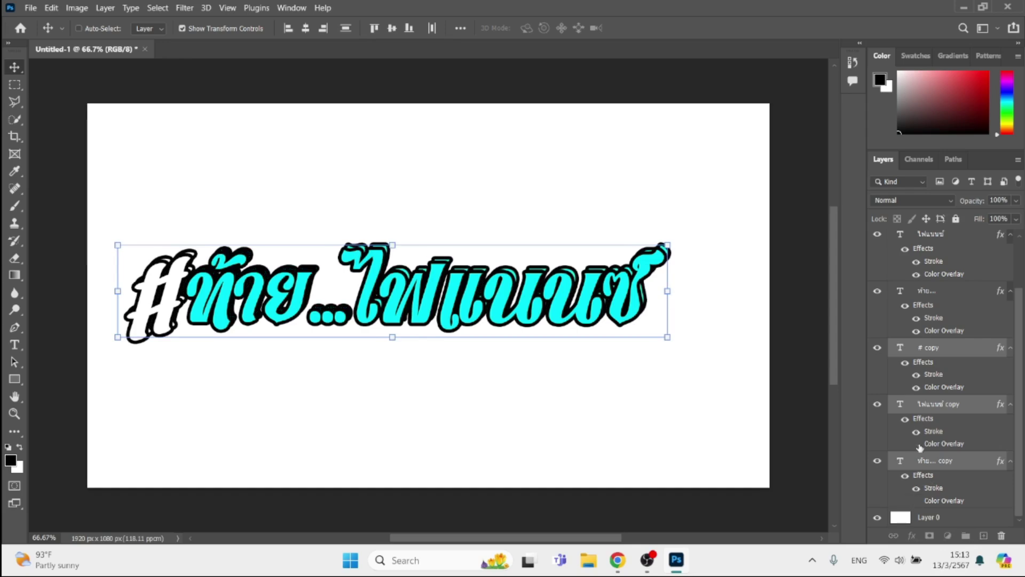
left_click(917, 389)
left_click(916, 387)
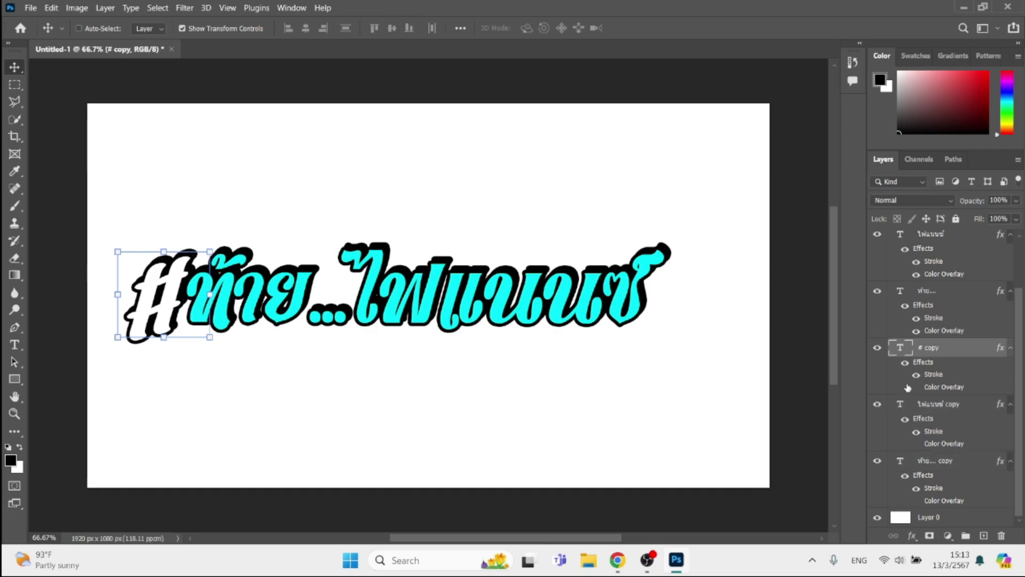
left_click(960, 463)
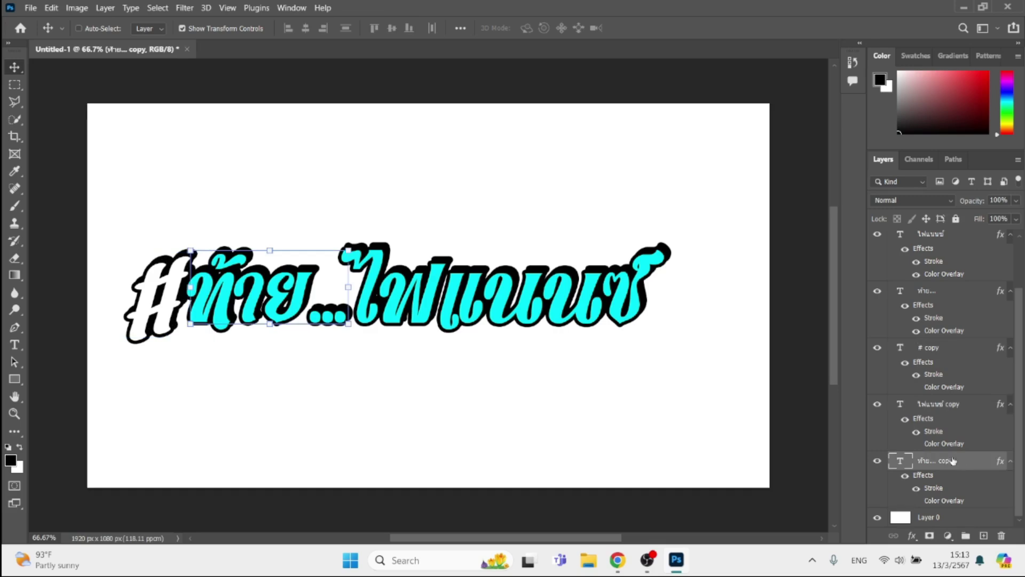
scroll(953, 460, "up", 1)
scroll(953, 459, "up", 1)
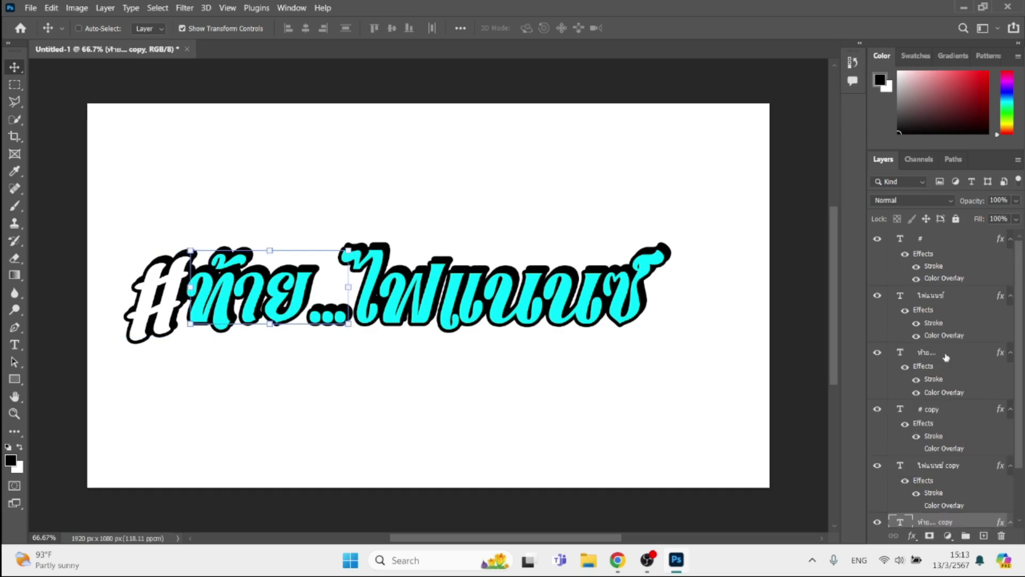
left_click(961, 244, "shift")
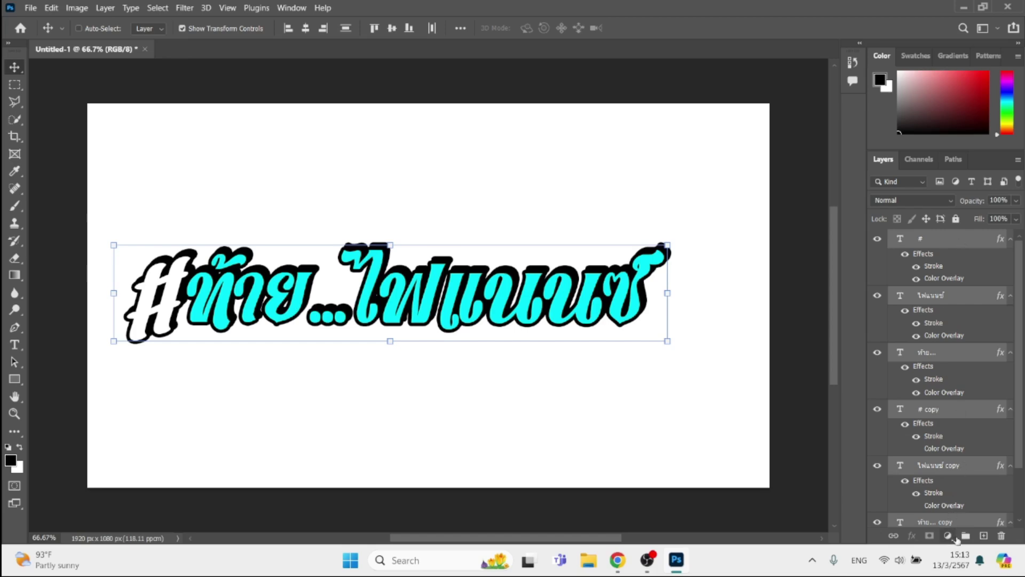
- Group the headline text layers, give Group 1 a white stroke, and duplicate it
left_click(965, 535)
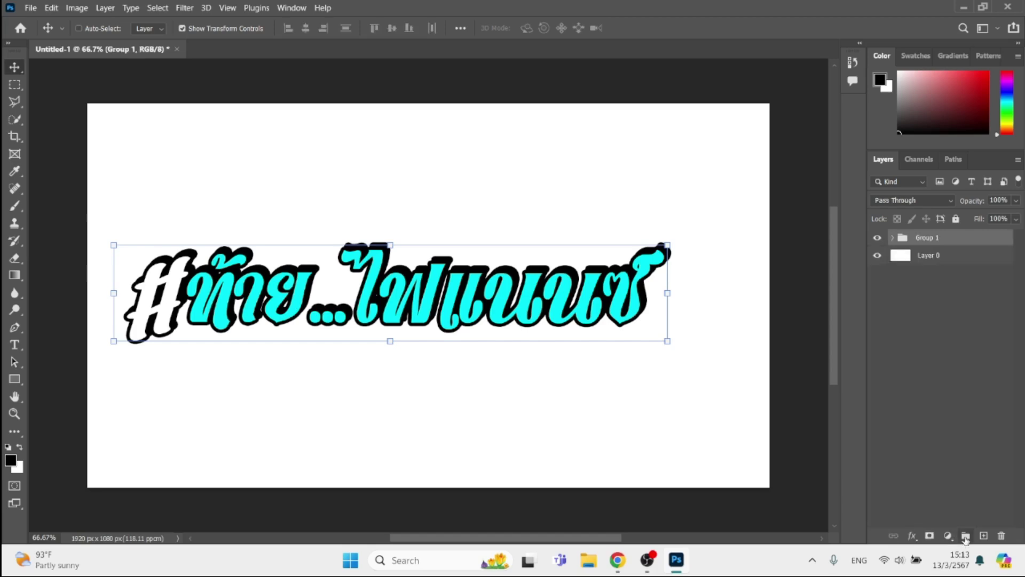
left_click(916, 541)
left_click(940, 438)
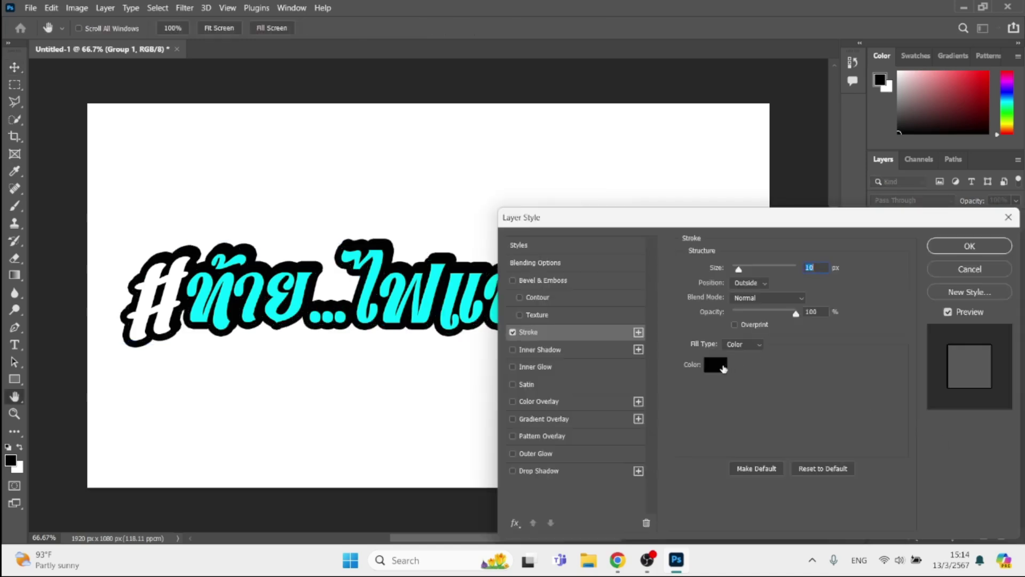
left_click(718, 368)
left_click(592, 165)
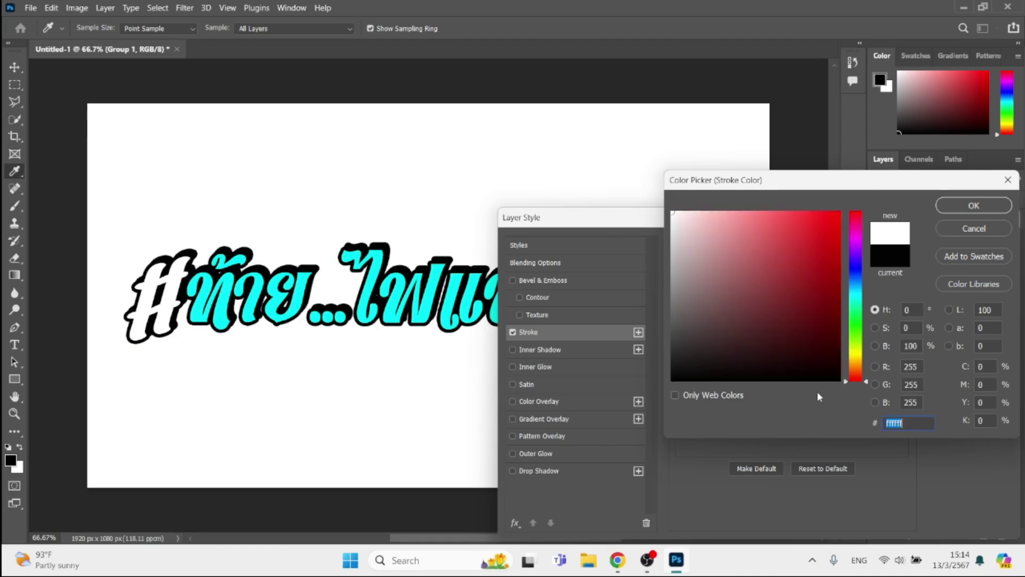
key("Return")
key("Return")
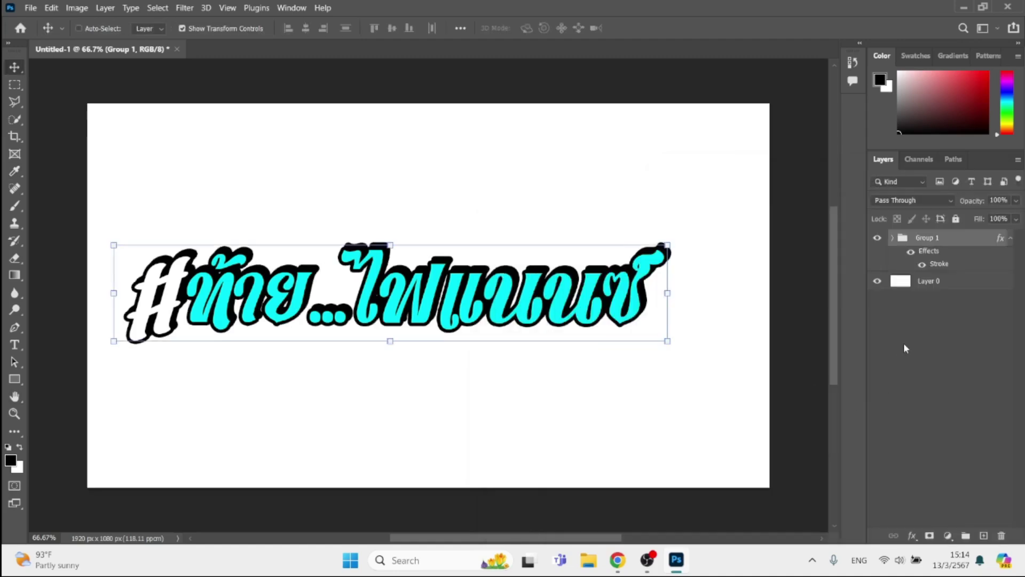
key("ctrl+j")
- Change the original Group 1's stroke to black and widen it to 17 px
left_click(939, 285)
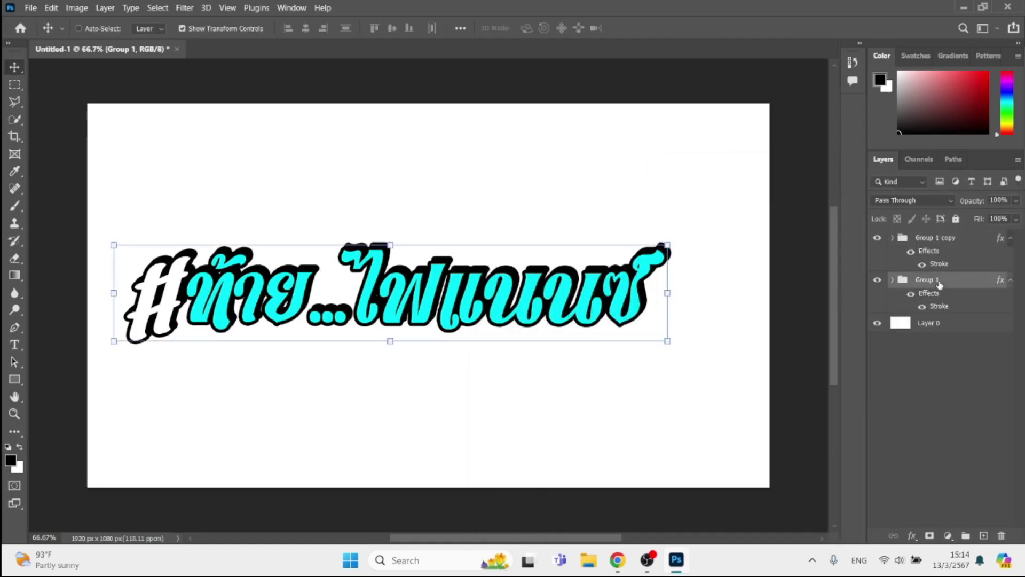
left_click(912, 535)
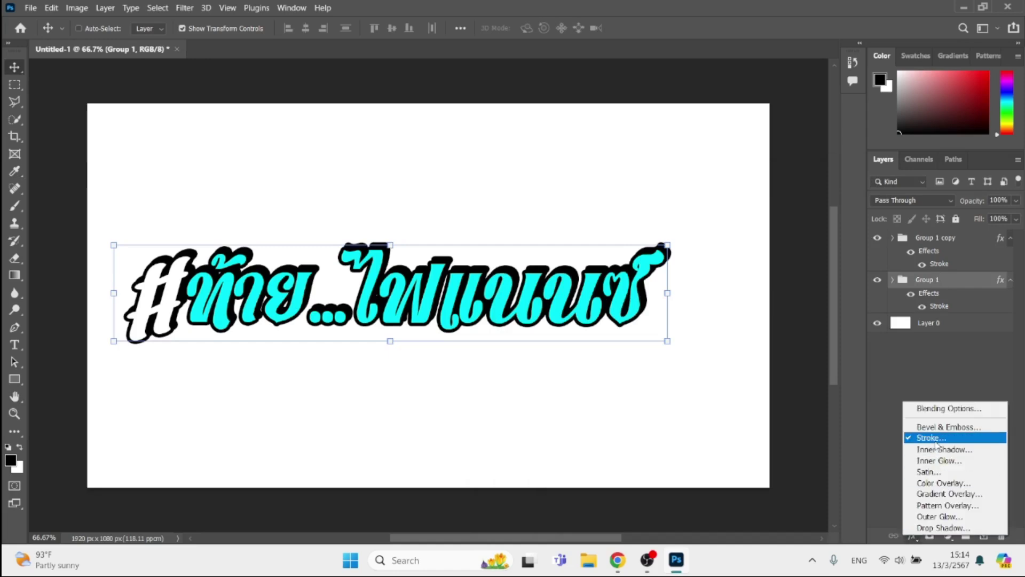
left_click(936, 444)
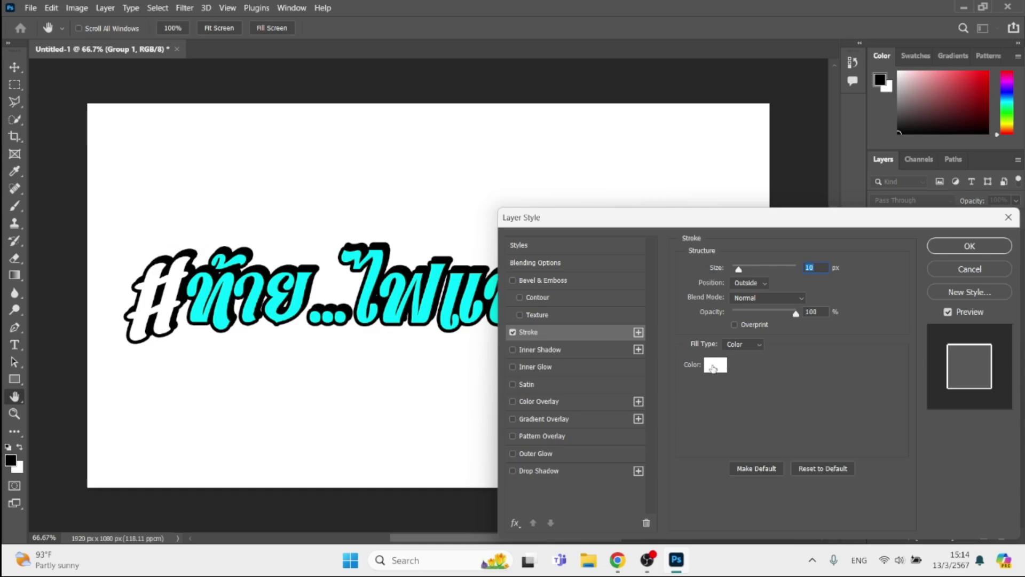
left_click(715, 369)
left_click(672, 381)
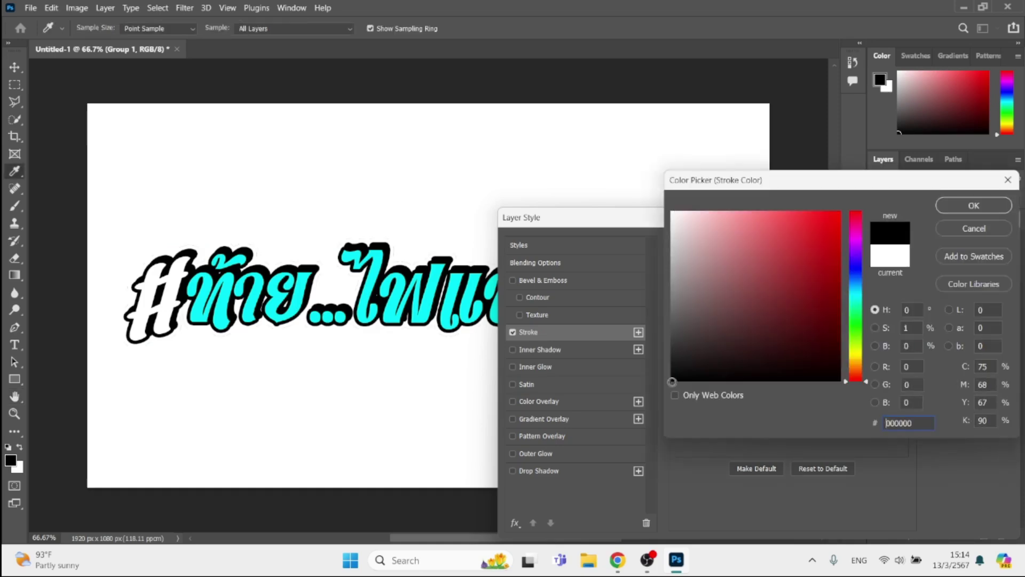
key("Return")
key("Up")
key("Up")
key("Up")
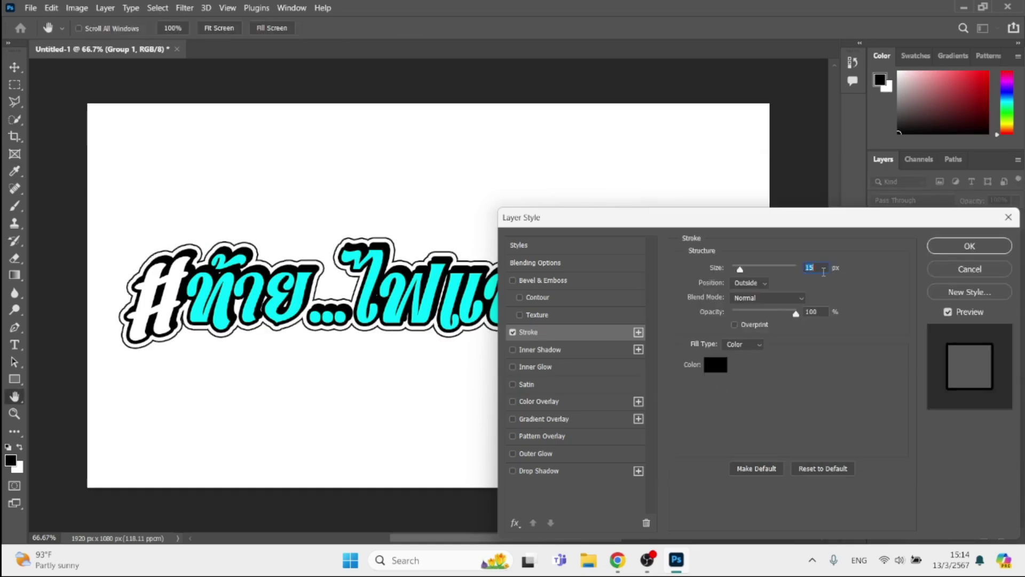
key("Up")
key("Up")
key("Up")
key("Up")
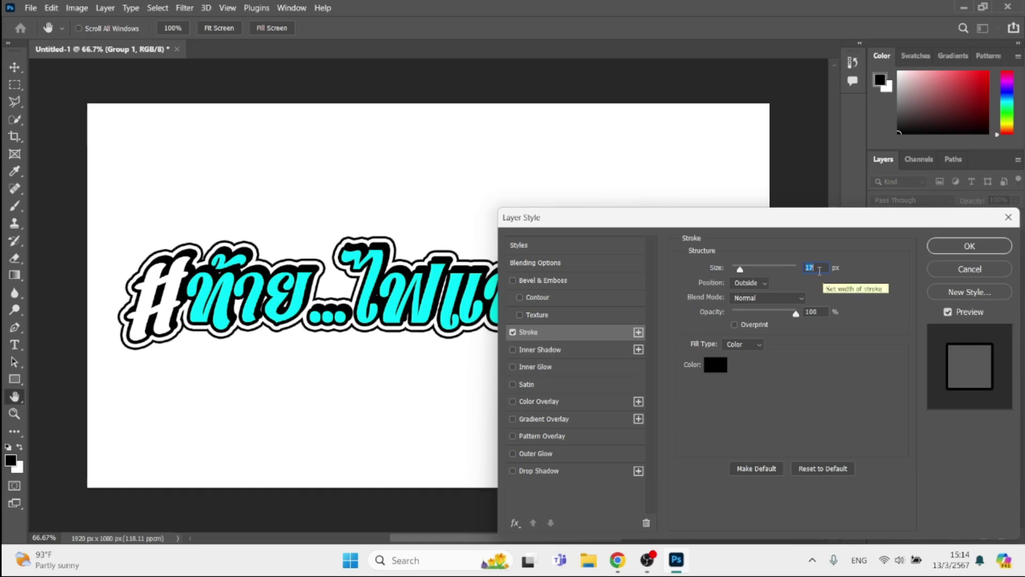
key("Return")
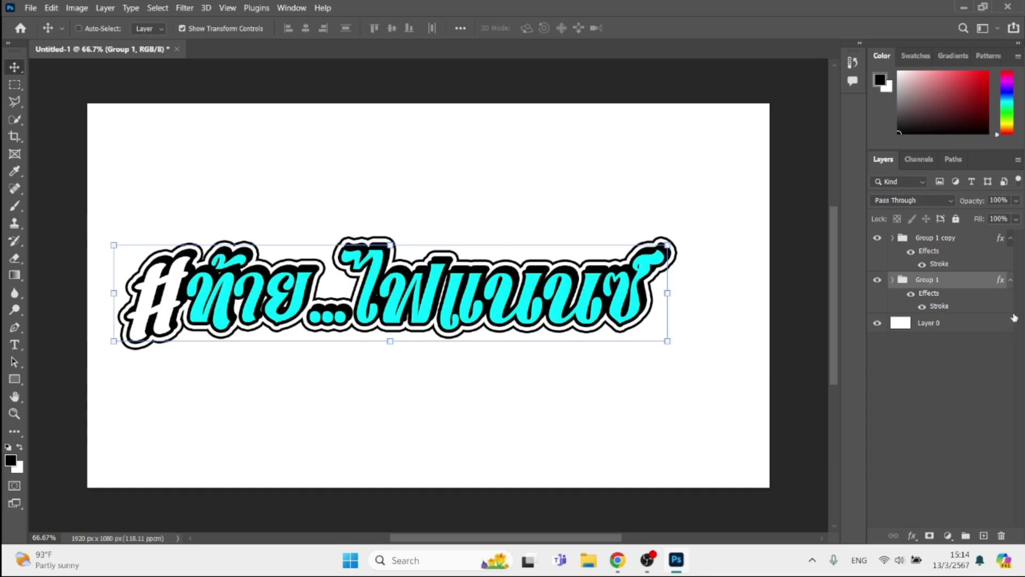
- Put Group 1 and Group 1 copy into Group 2 with a light grey (b4b3b3) stroke
key("ctrl")
left_click(952, 244, "ctrl")
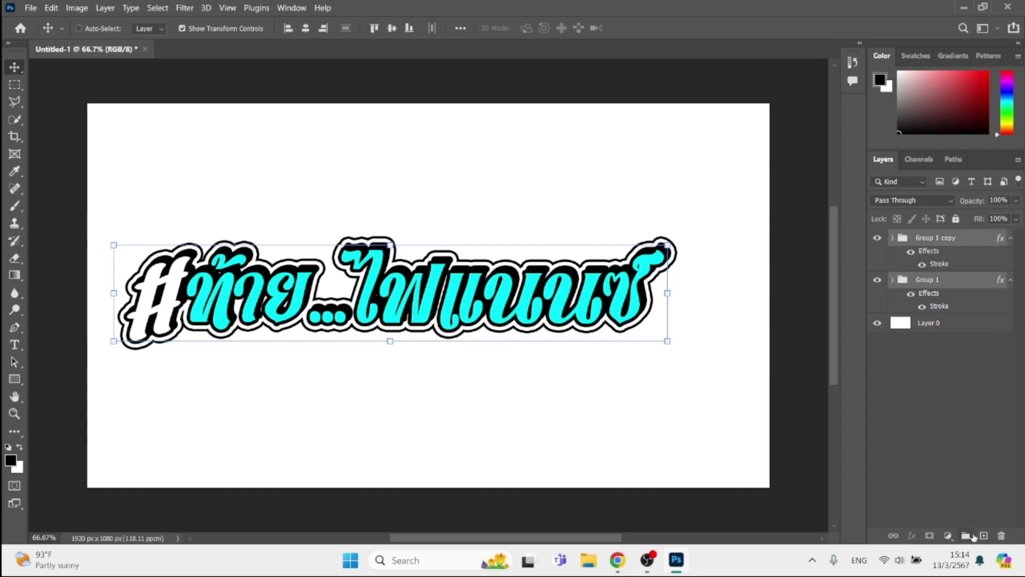
left_click(969, 535)
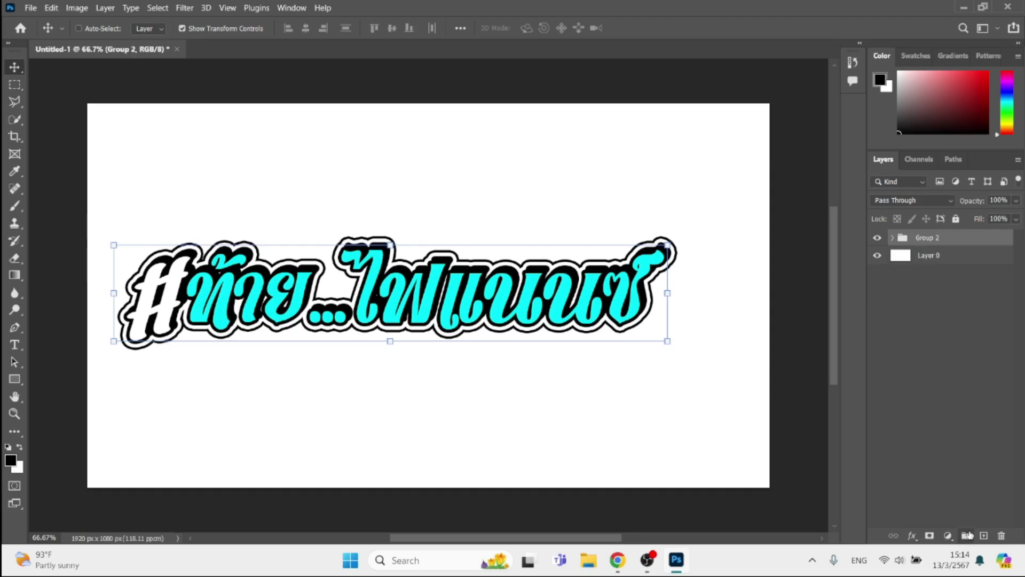
left_click(912, 535)
left_click(935, 437)
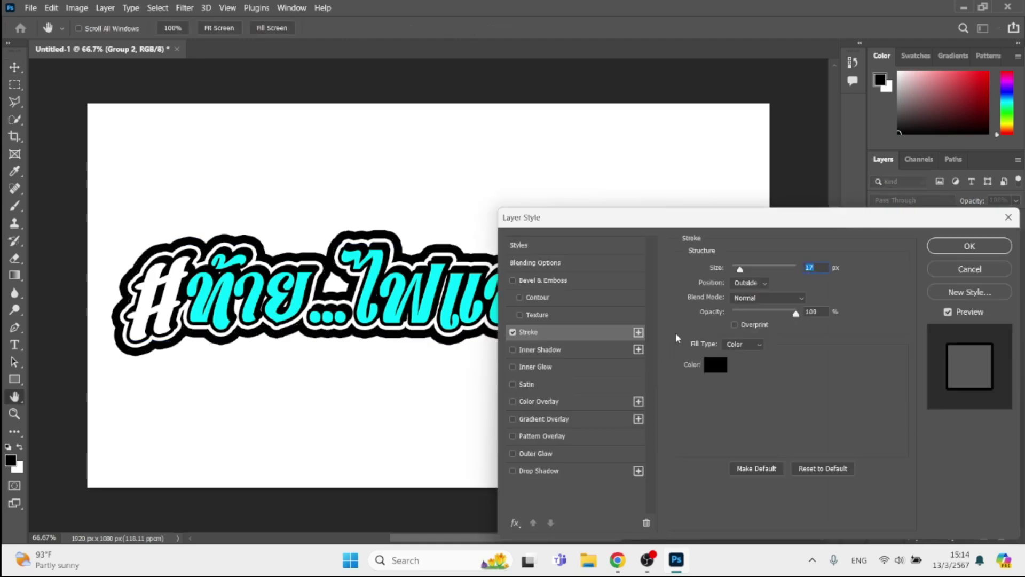
left_click(715, 363)
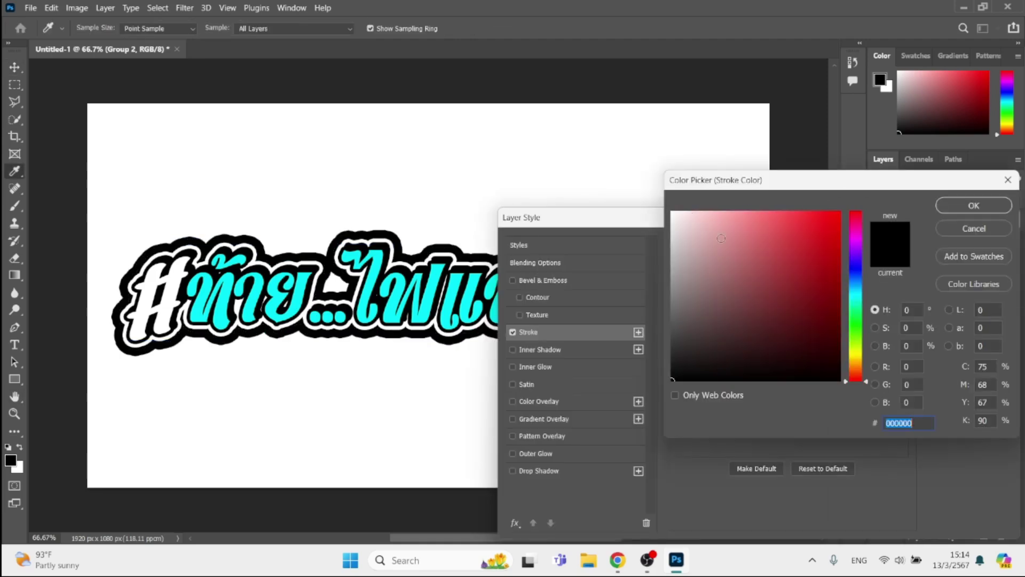
left_click(672, 260)
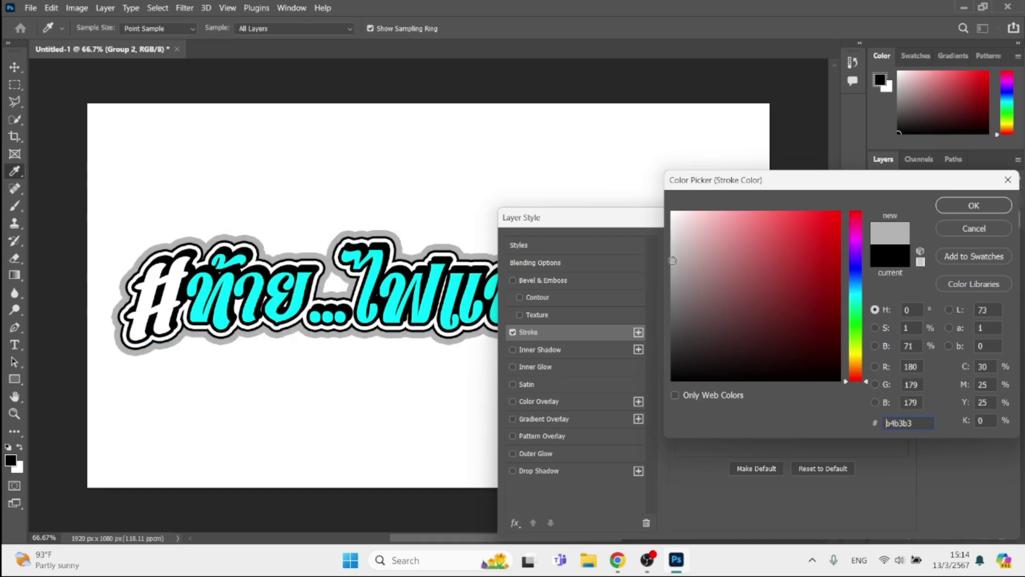
key("Return")
key("Return")
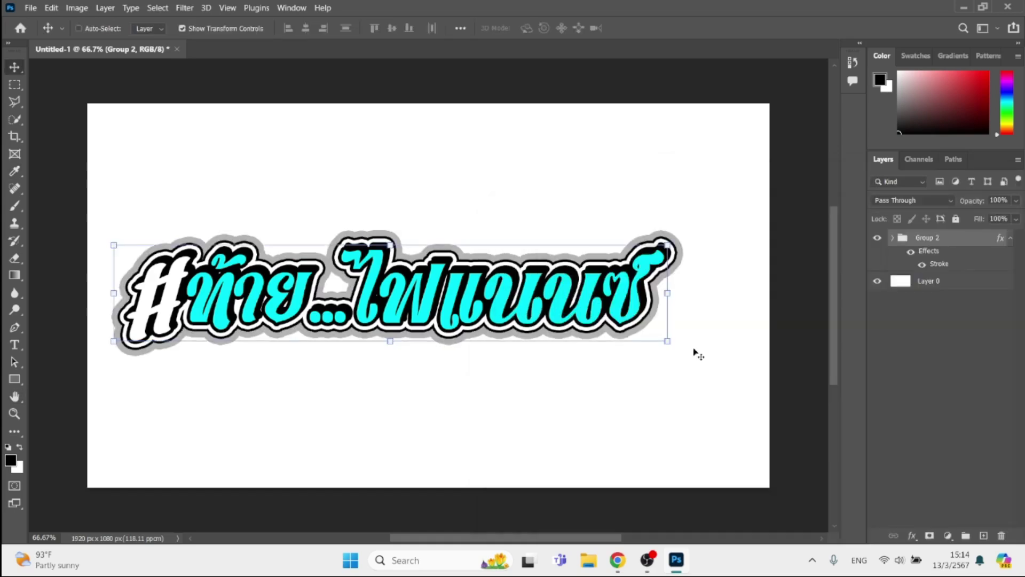
- Widen Group 2's grey stroke to about 41 px
left_click(912, 535)
left_click(928, 443)
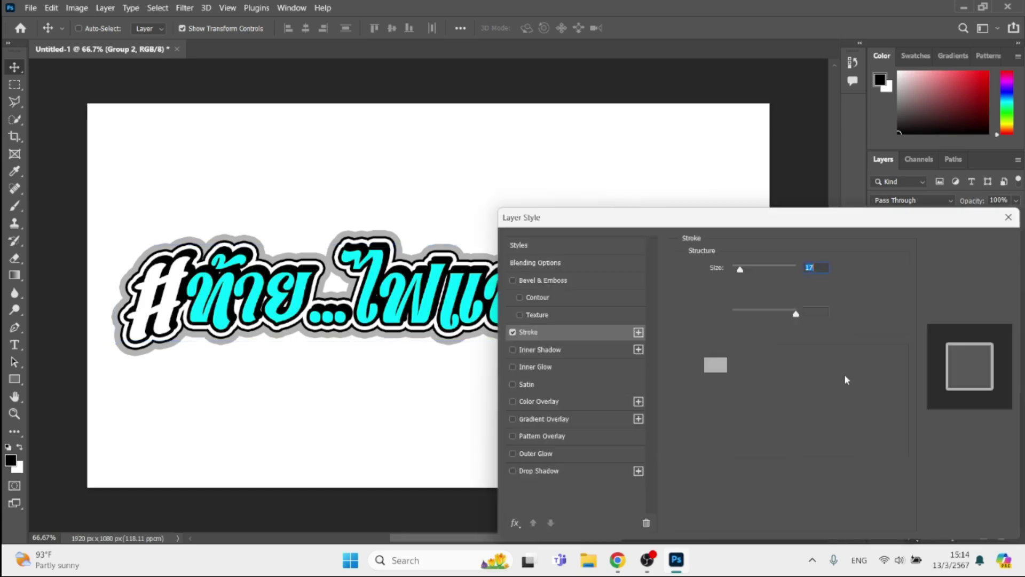
scroll(823, 270, "up", 3)
scroll(823, 270, "up", 4)
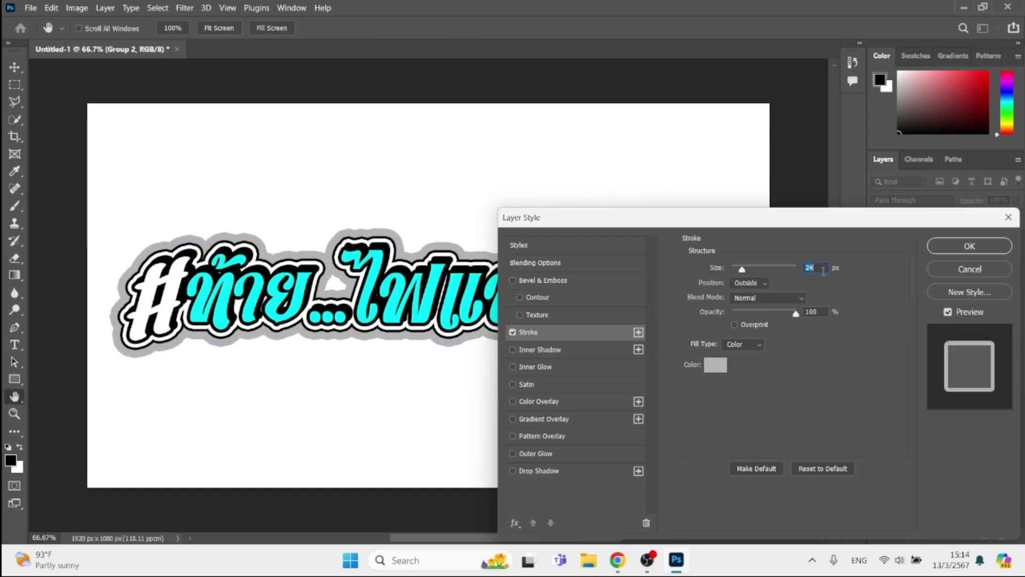
scroll(823, 271, "up", 4)
scroll(824, 270, "up", 4)
scroll(823, 270, "up", 3)
scroll(823, 271, "up", 2)
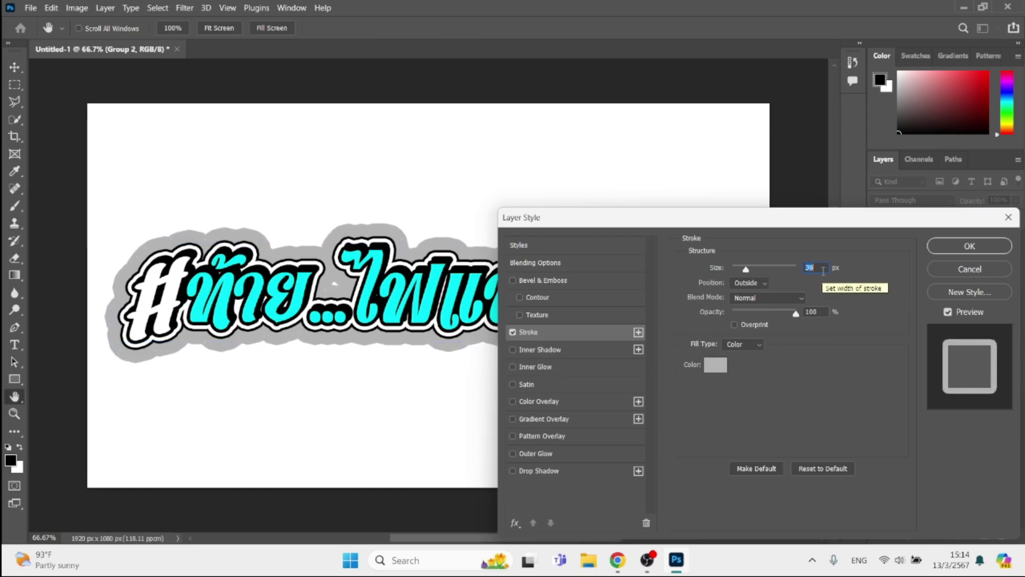
scroll(823, 271, "up", 2)
scroll(823, 271, "up", 2)
key("Return")
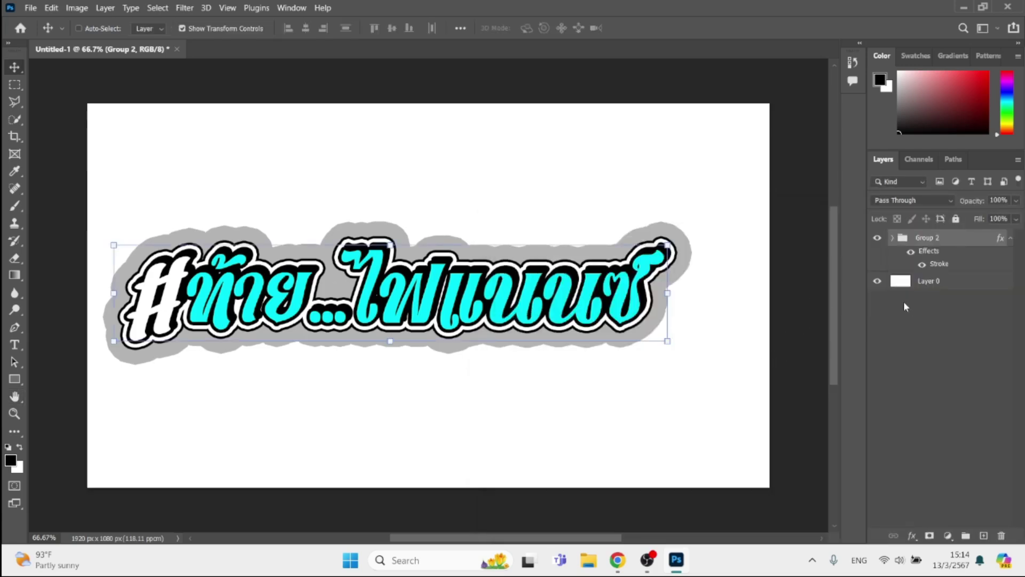
- Select the ไฟแนนซ์ text layer inside the groups and choose the Curvature Pen Tool
left_click(892, 238)
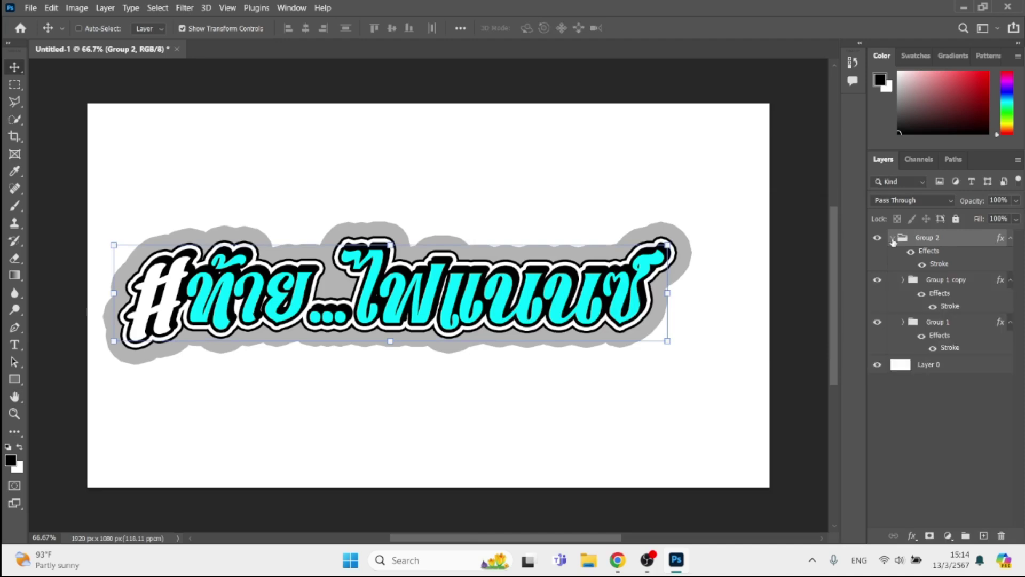
left_click(902, 280)
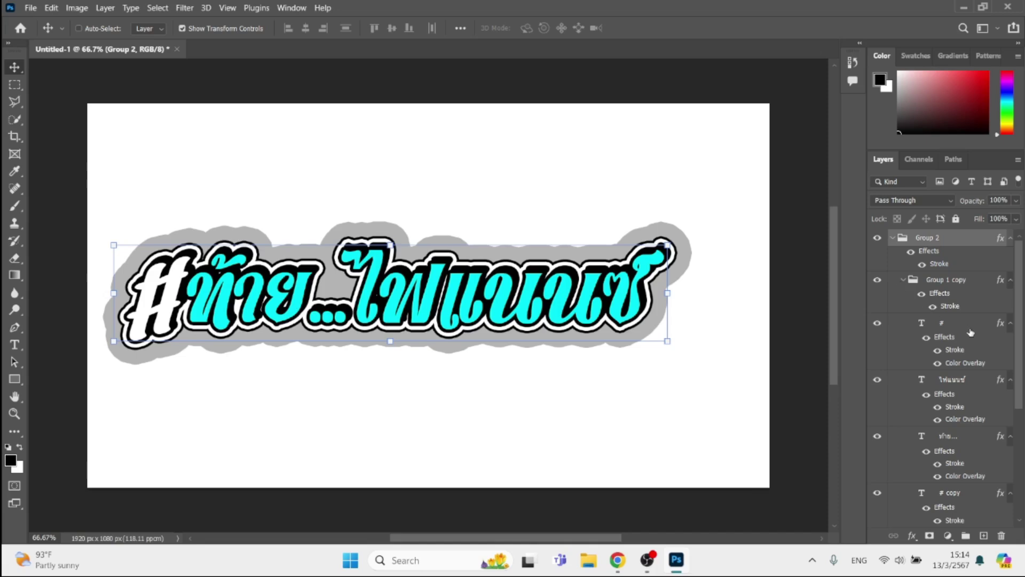
left_click(963, 380)
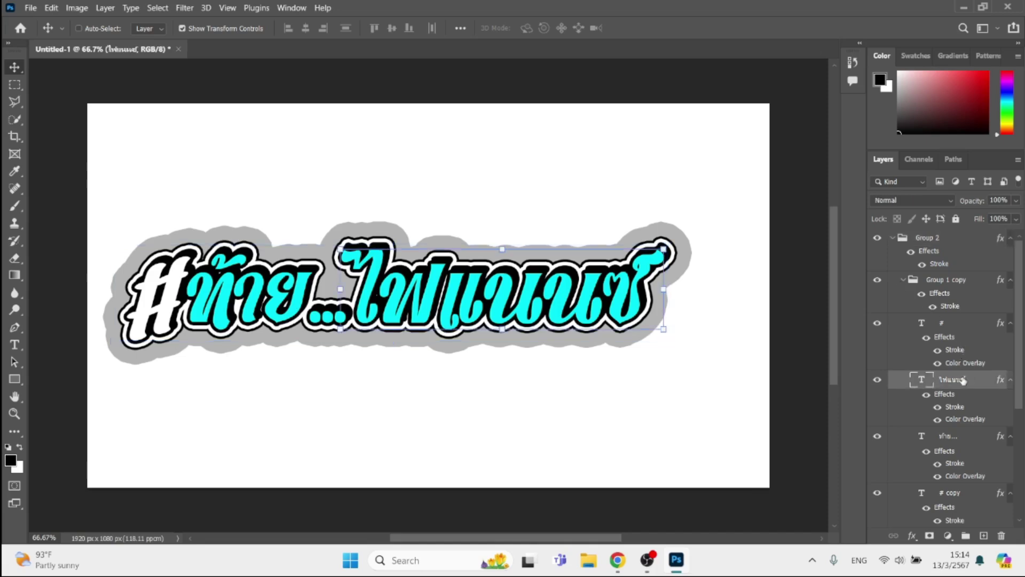
key("p")
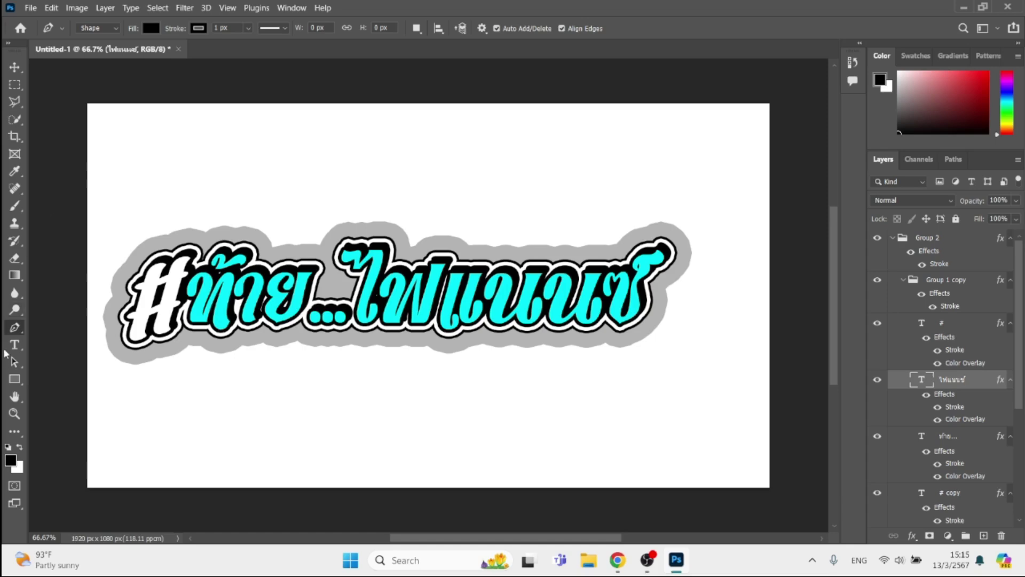
right_click(15, 329)
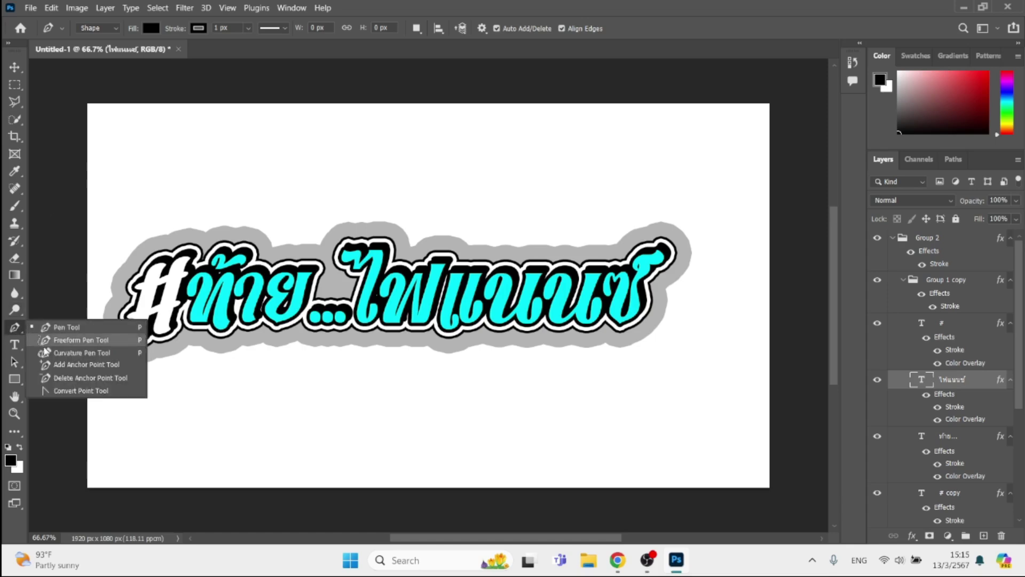
left_click(65, 351)
- Plot a wavy top edge of alternating crests across both headline words
left_click(161, 337)
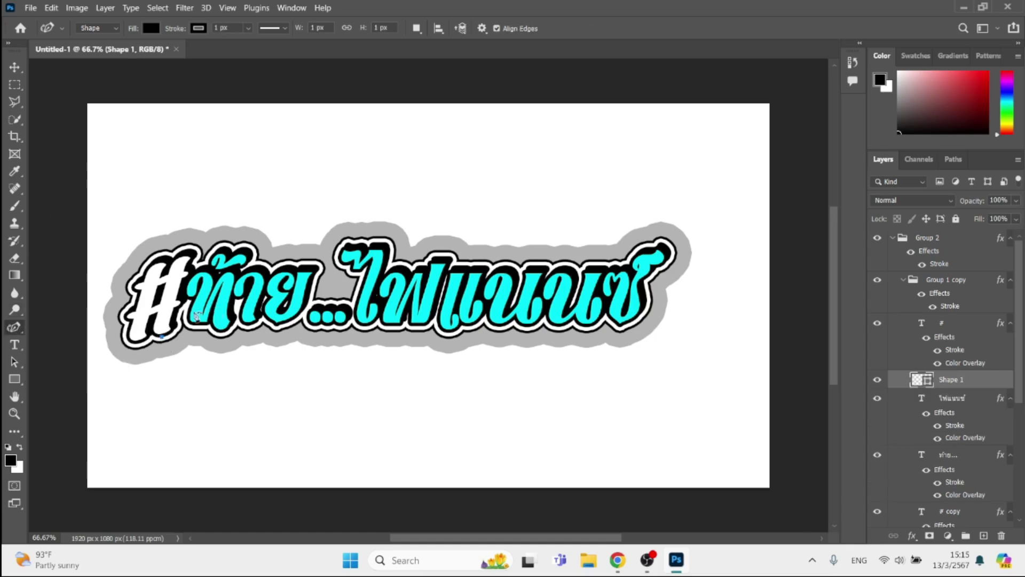
left_click(226, 289)
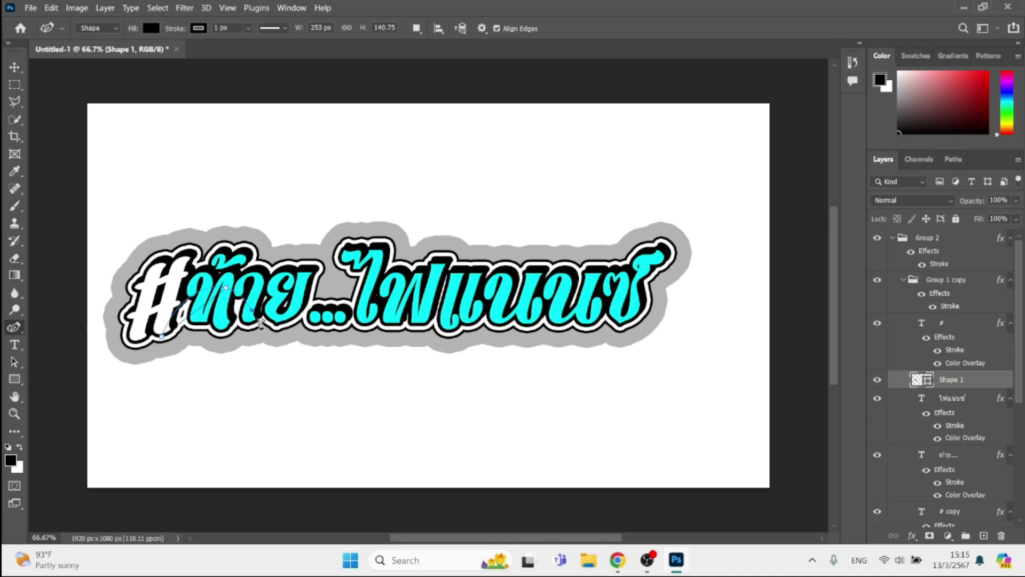
left_click(250, 311)
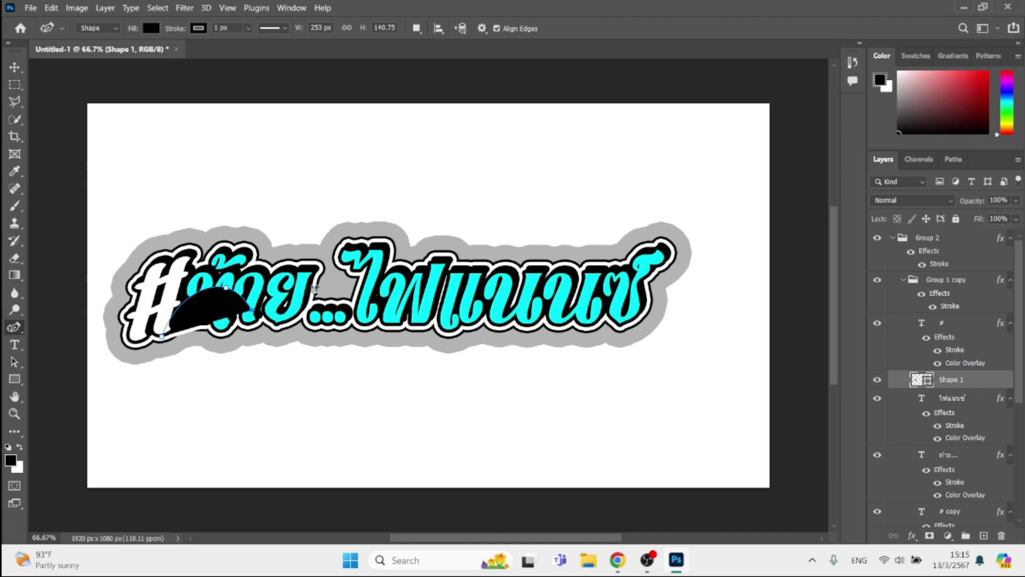
left_click(313, 288)
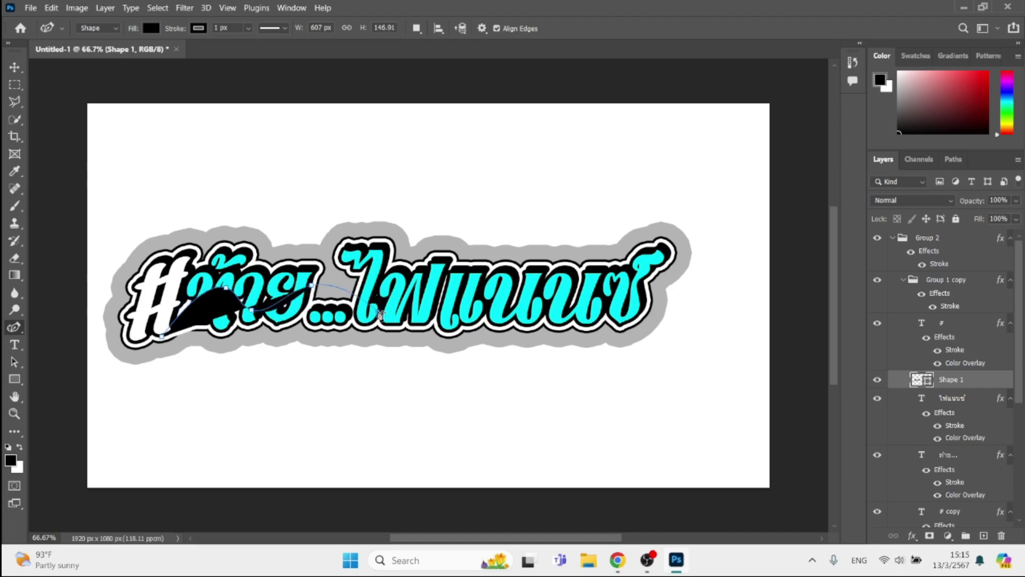
left_click(377, 310)
left_click(433, 280)
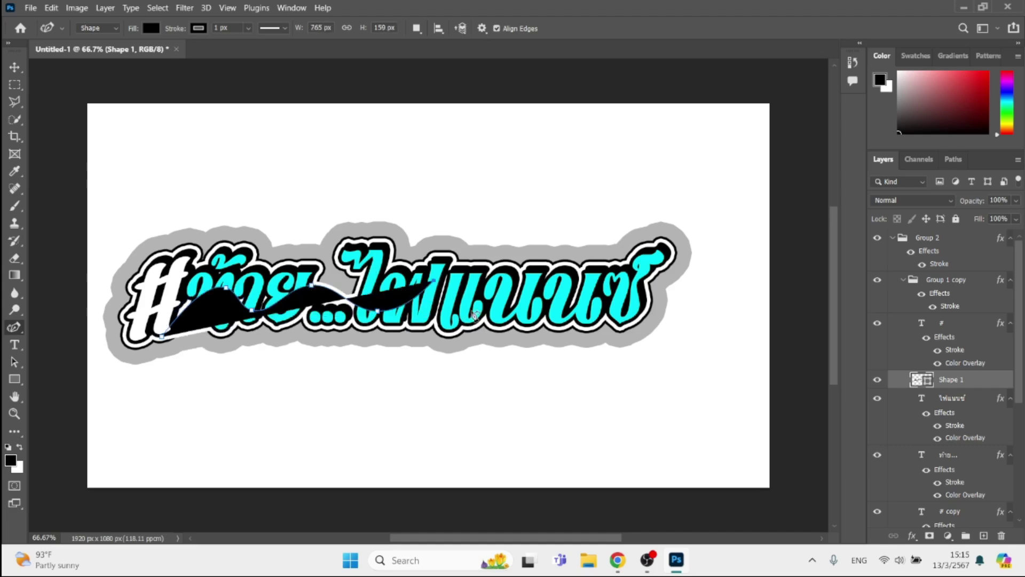
left_click(472, 310)
left_click(522, 286)
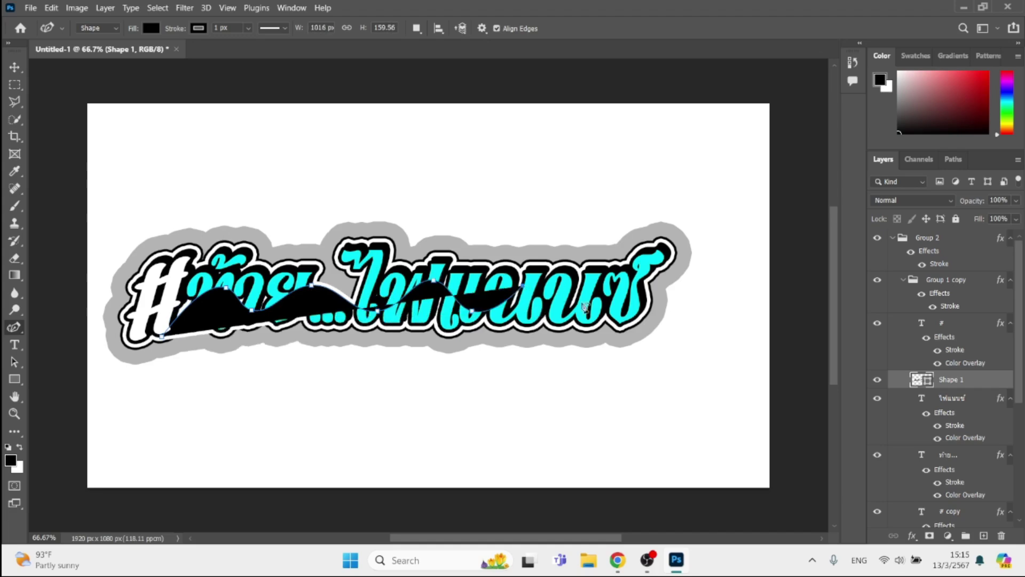
left_click(589, 314)
left_click(615, 279)
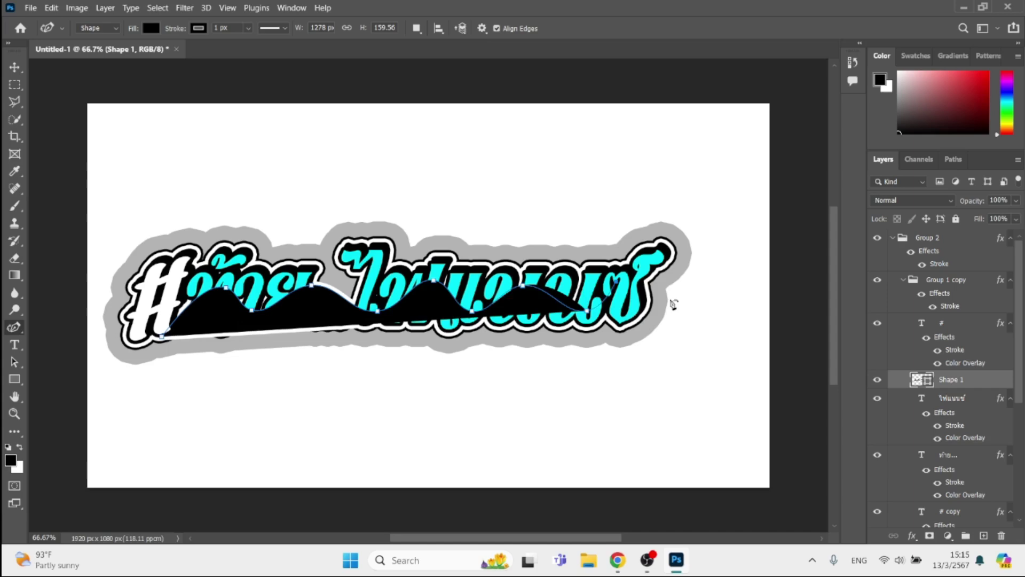
left_click(675, 321)
- Close the wave shape along the bottom below the letters and finish the path
left_click(545, 394)
left_click(154, 394)
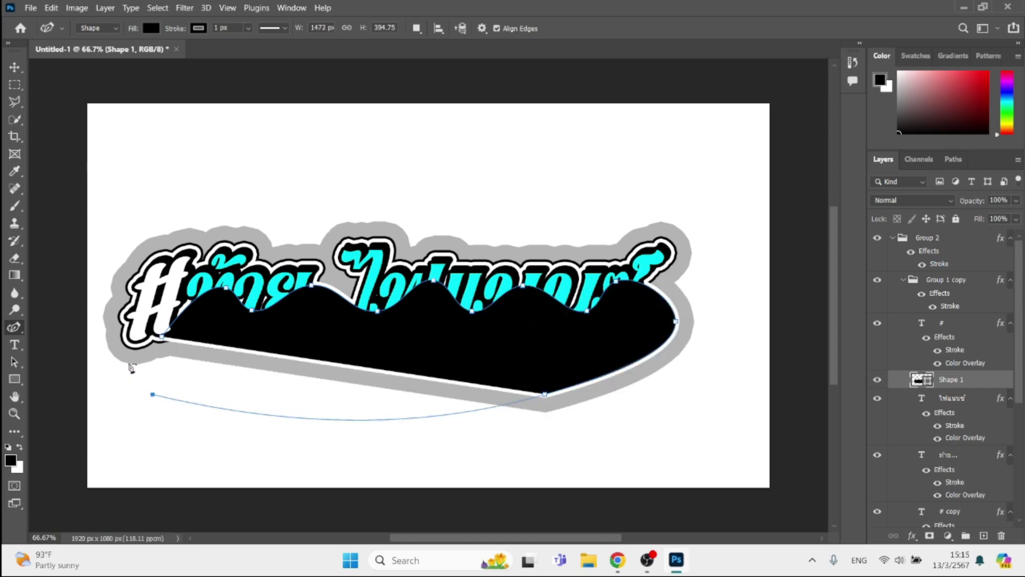
left_click(160, 337)
double_click(162, 337)
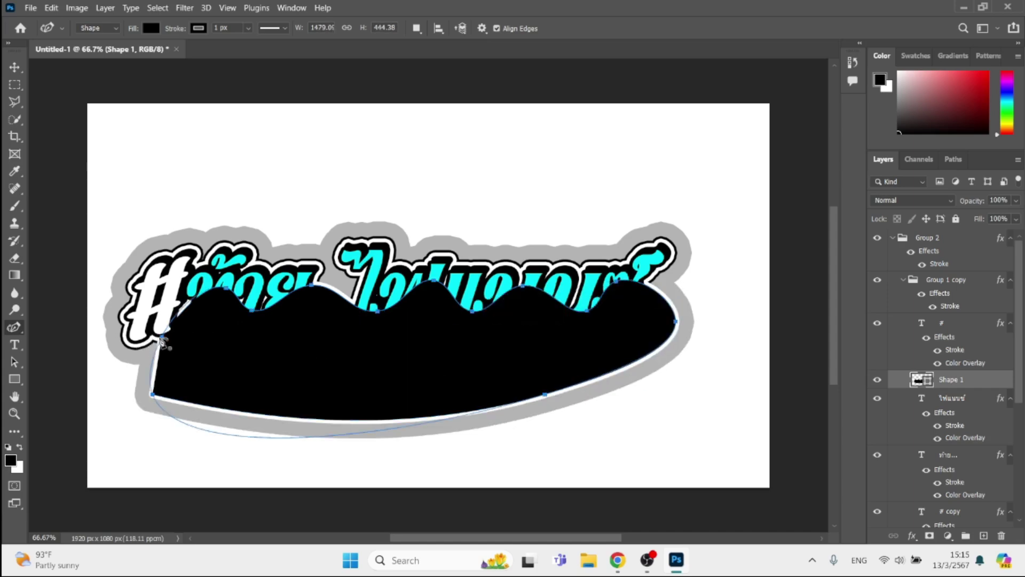
key("Escape")
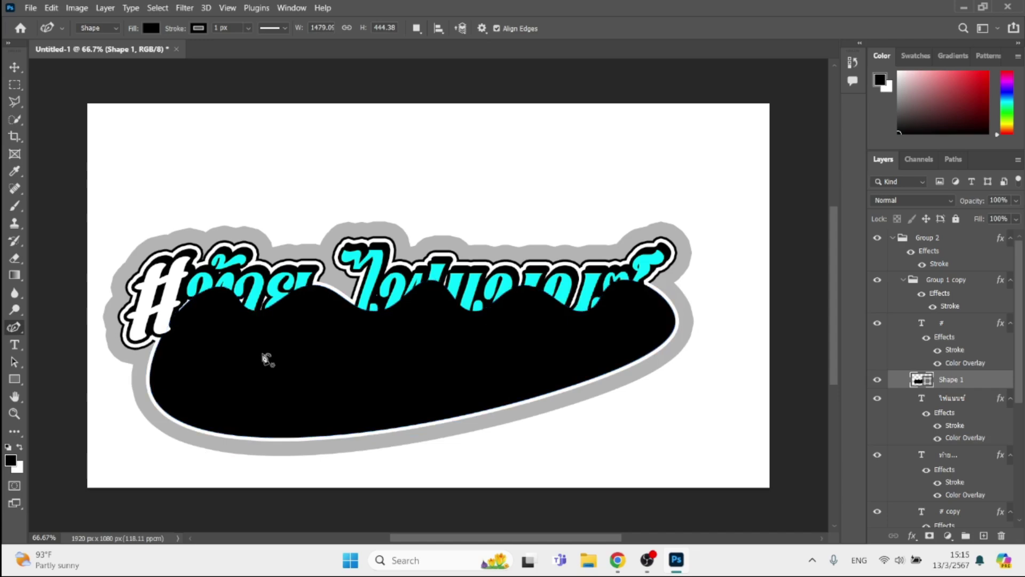
- Rasterize the black wave layer and select the ไฟแนนซ์ letters
right_click(959, 387)
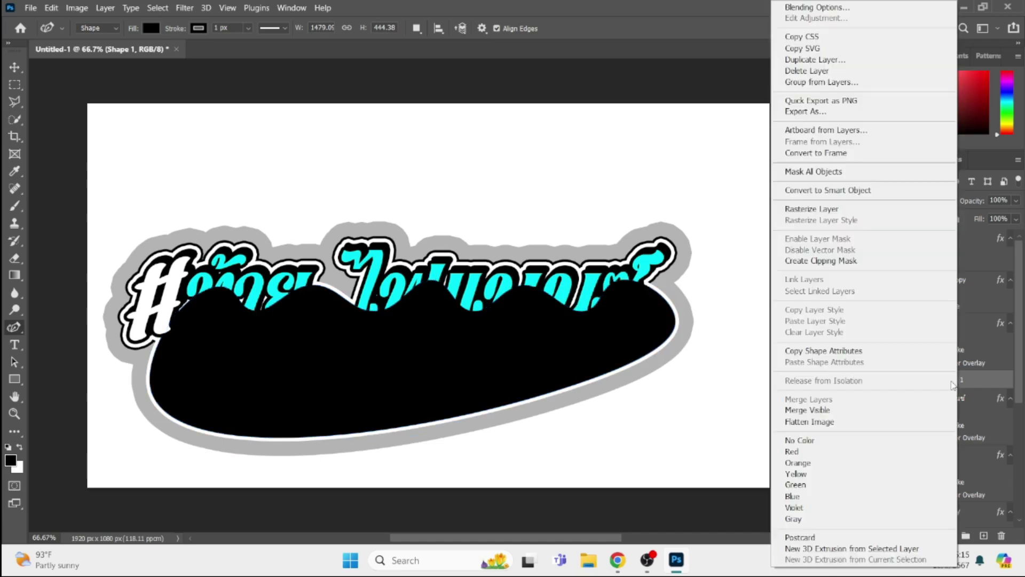
left_click(812, 209)
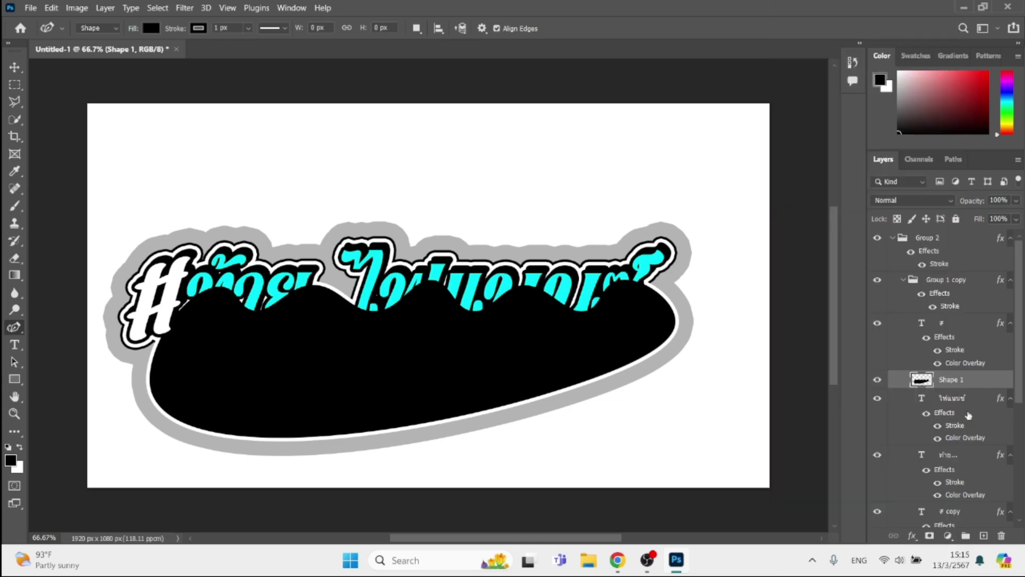
key("w")
left_click(959, 400)
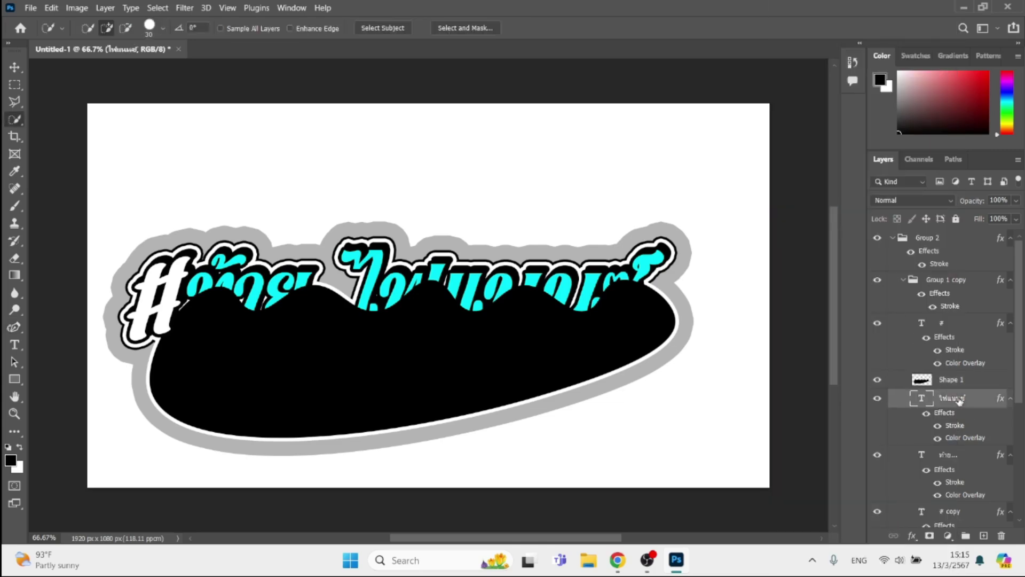
left_click(342, 222)
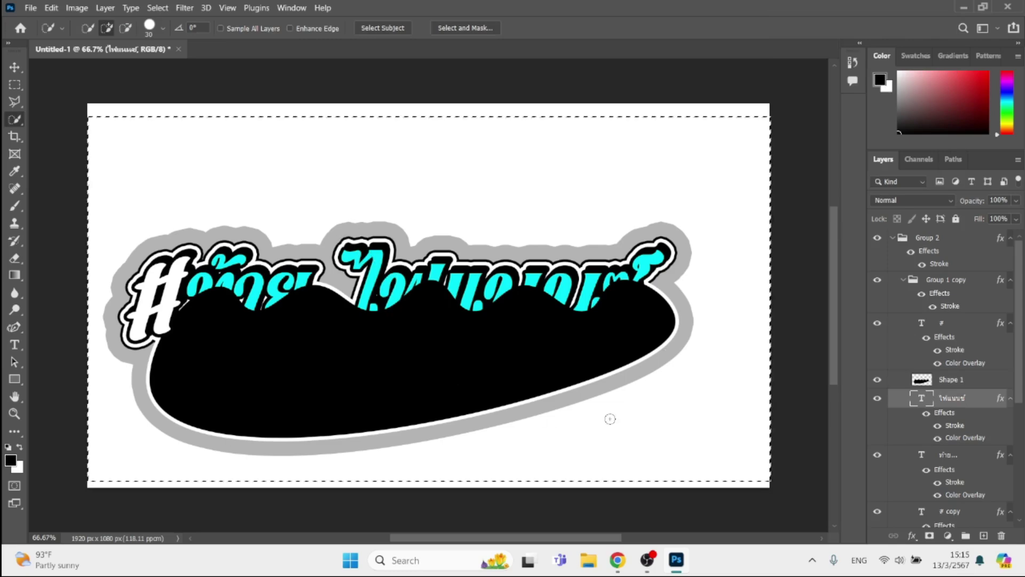
key("ctrl+shift+i")
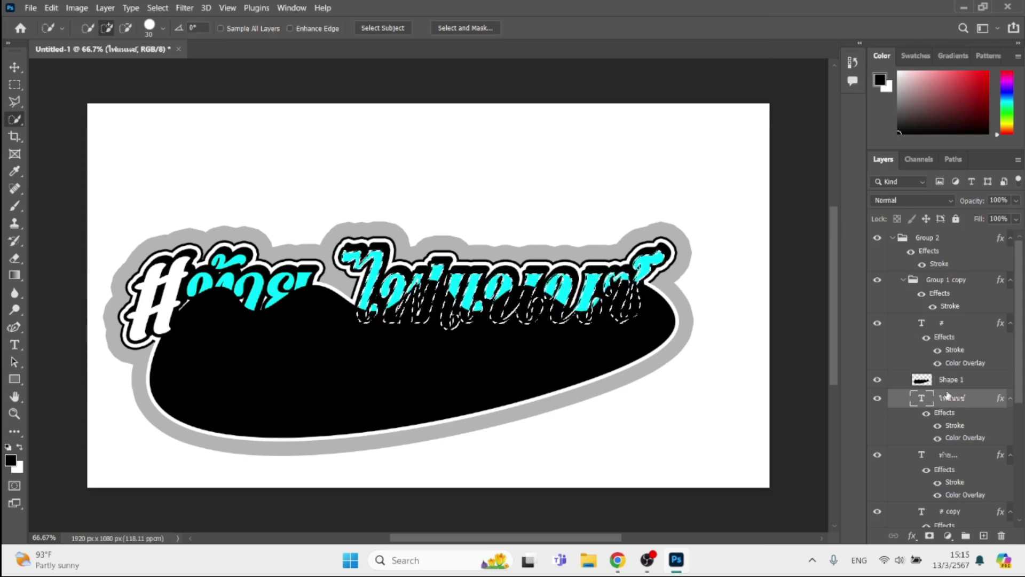
- Cut the wave area under ไฟแนนซ์ into Layer 1, then select the first word's letters
left_click(950, 380)
right_click(537, 303)
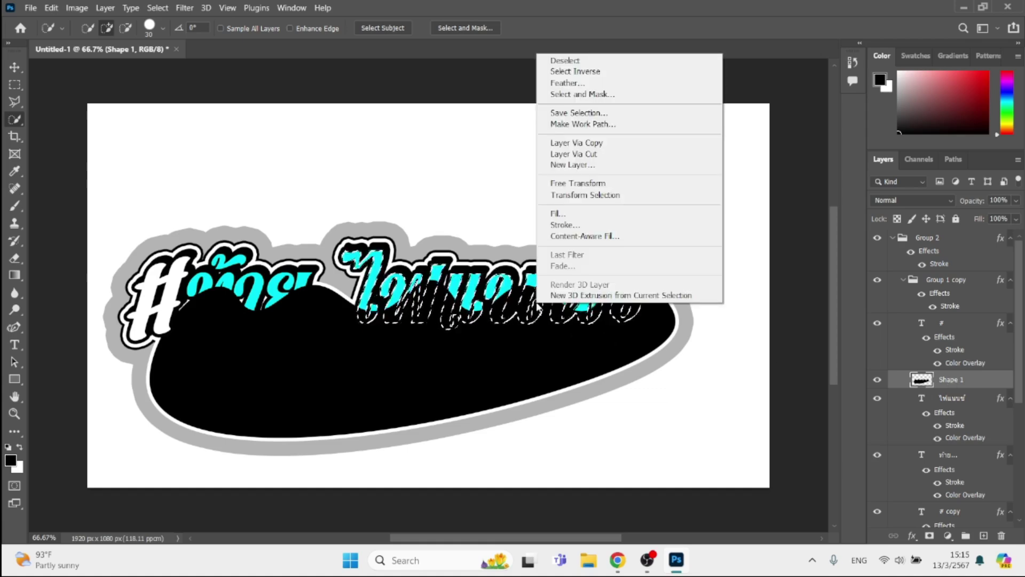
left_click(688, 153)
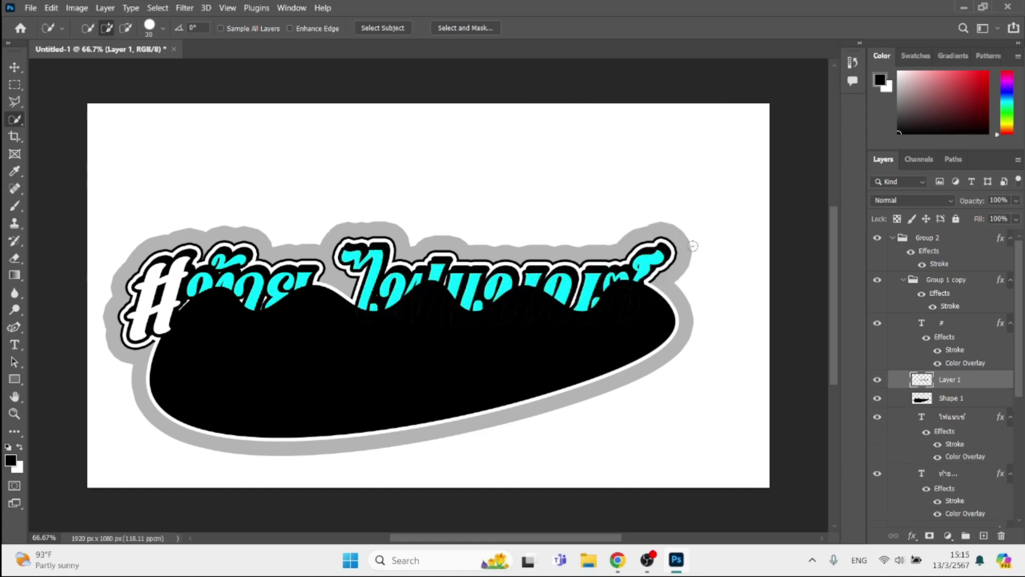
left_click(955, 480)
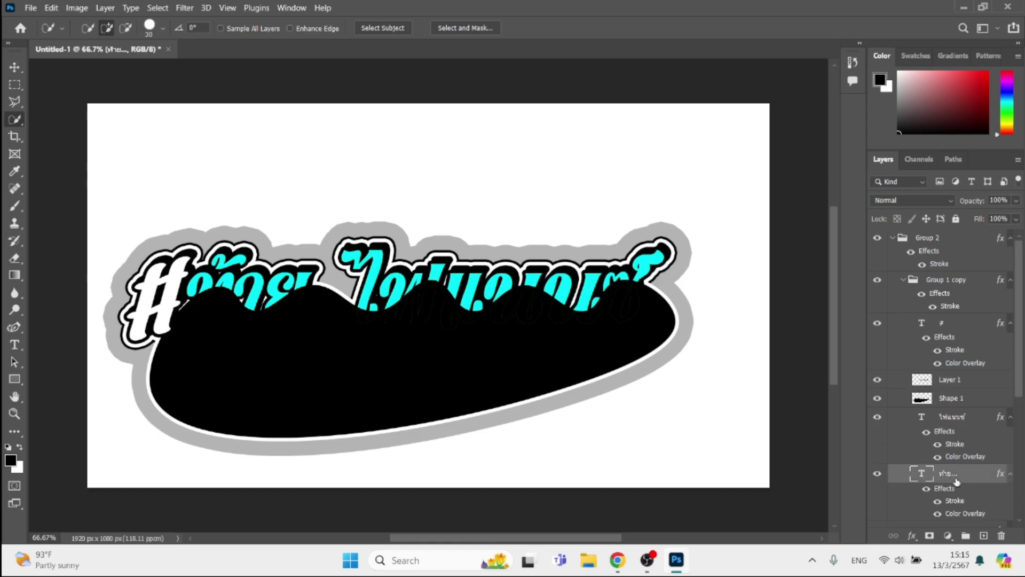
left_click(325, 384)
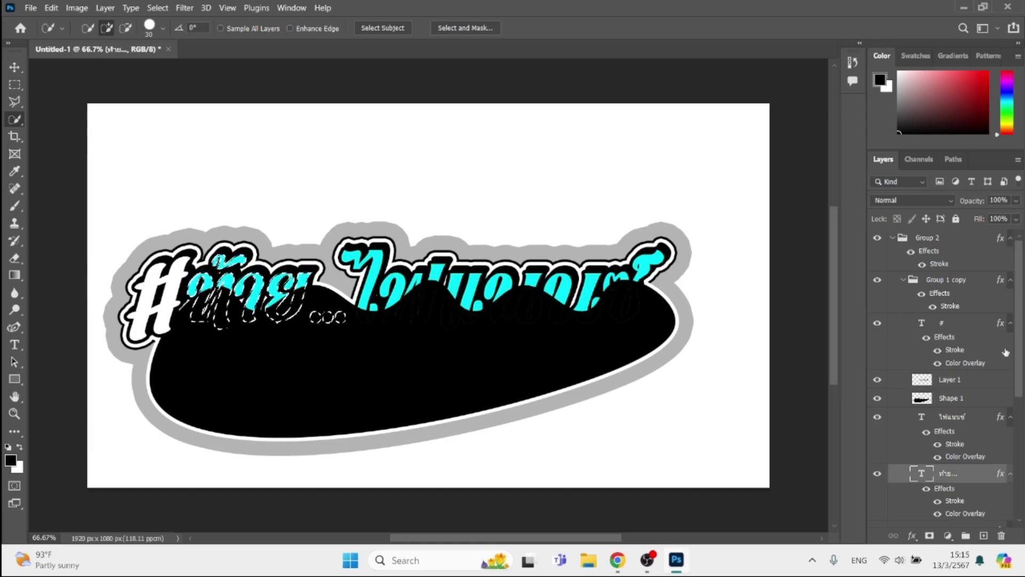
left_click(945, 397)
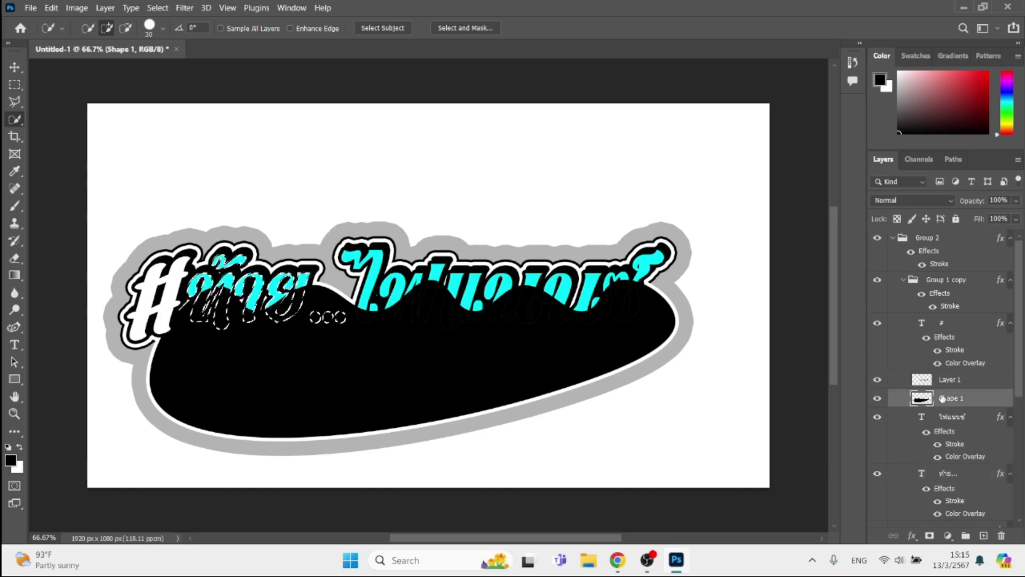
right_click(228, 295)
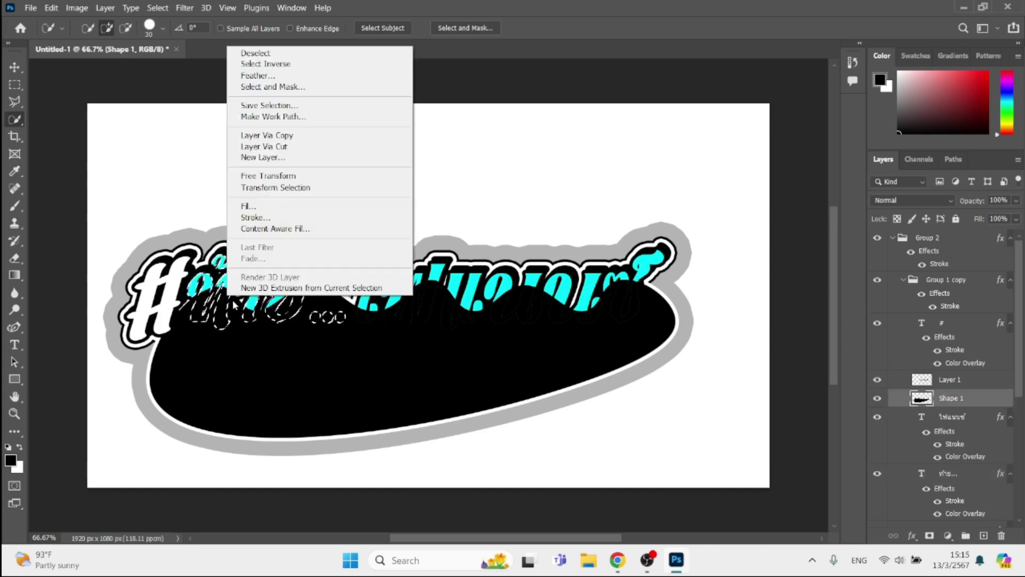
- Cut the first word's wave area into Layer 2 and delete the leftover black wave layer
left_click(299, 146)
left_click(956, 419)
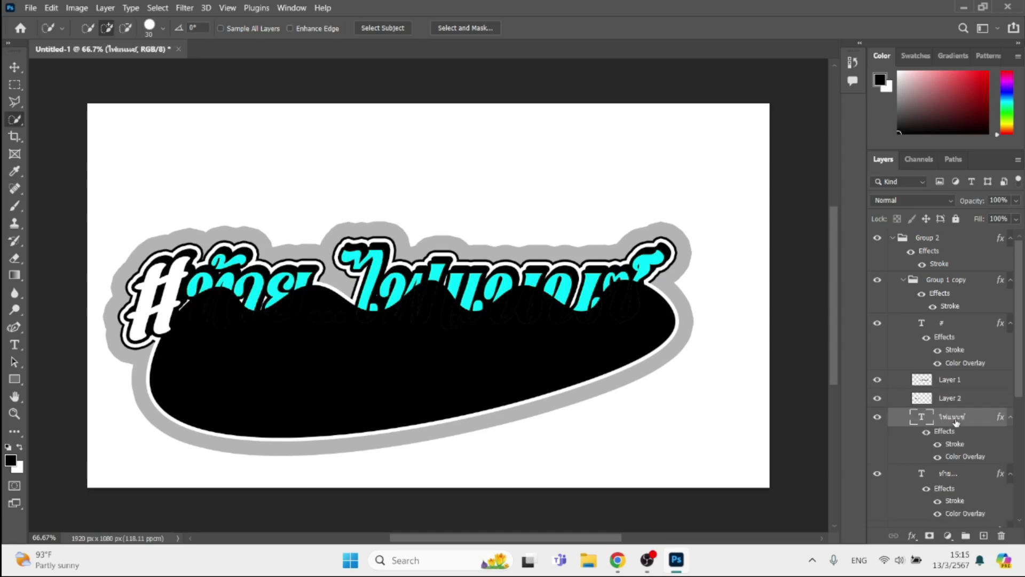
key("Delete")
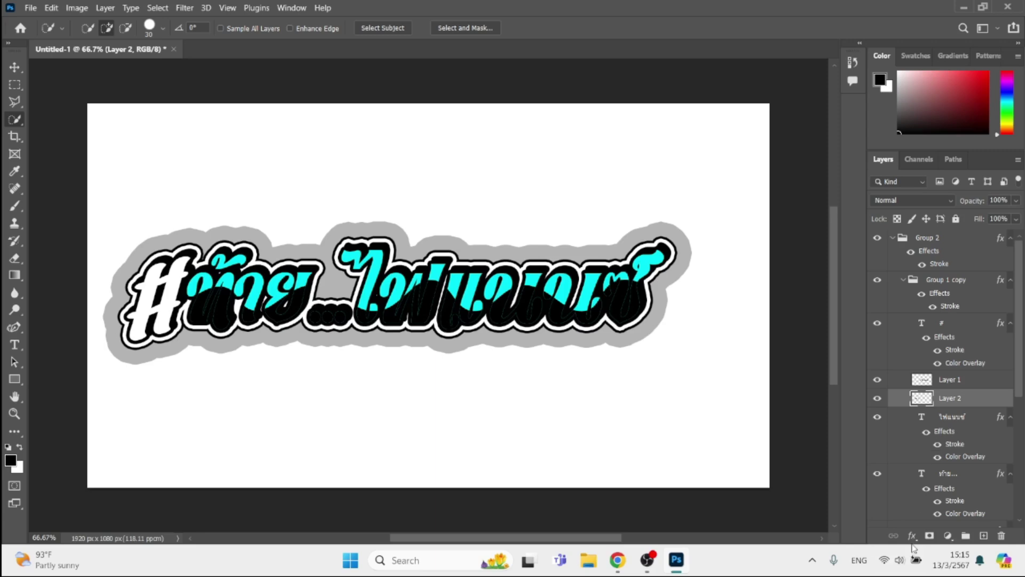
- Give Layer 2 a cyan colour overlay sampled from the headline text
left_click(912, 536)
left_click(930, 486)
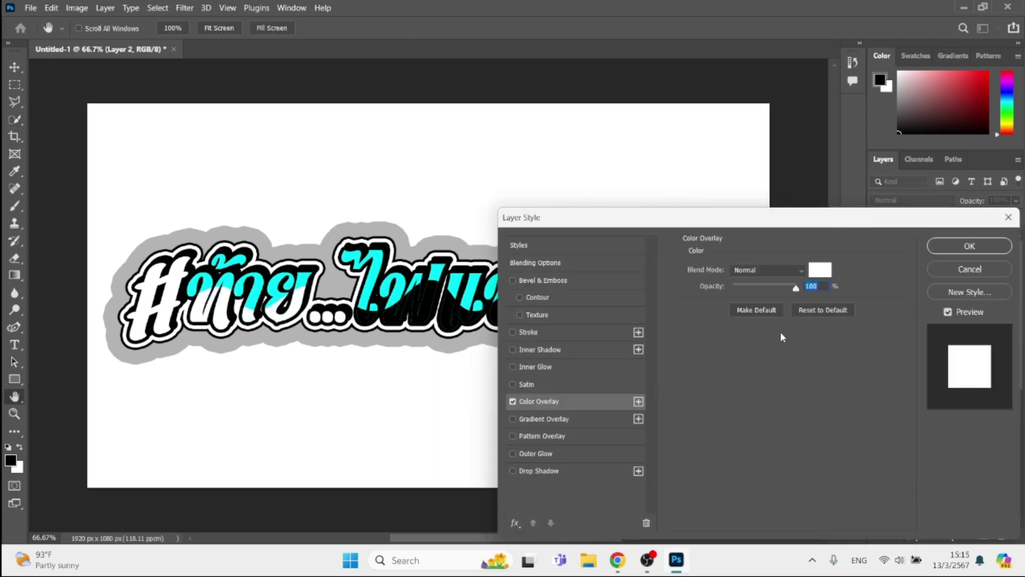
left_click(811, 271)
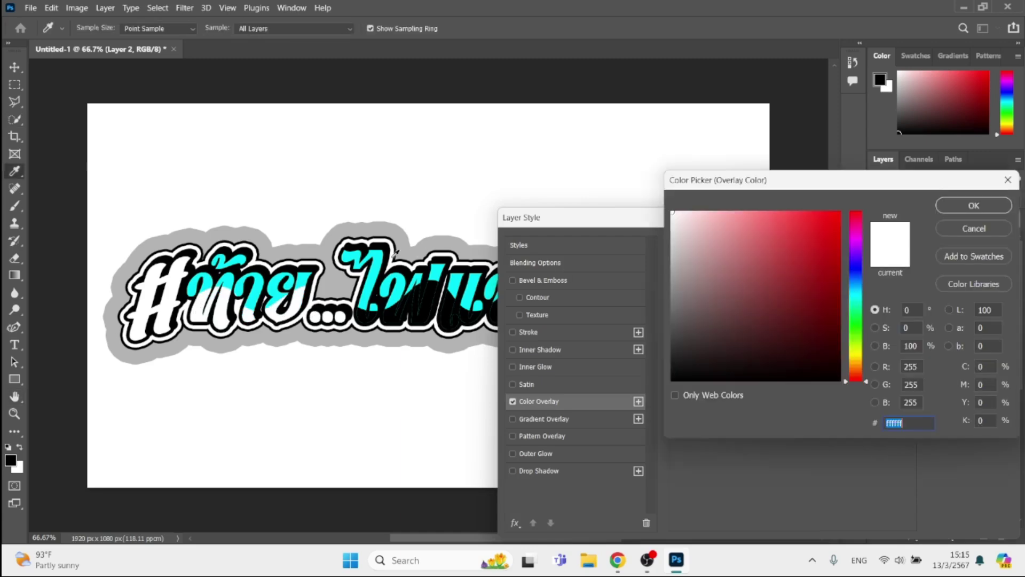
left_click(381, 265)
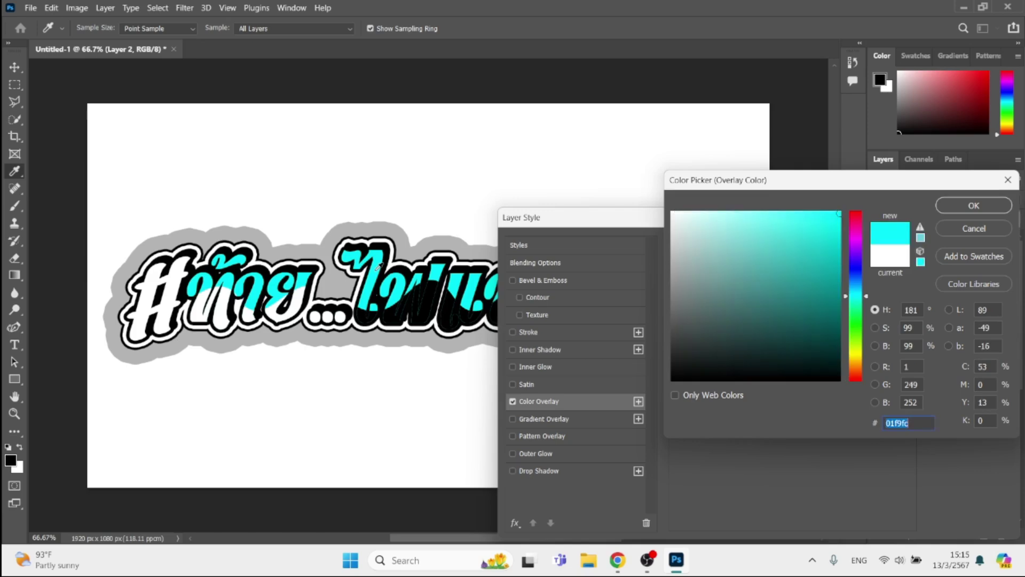
left_click(732, 213)
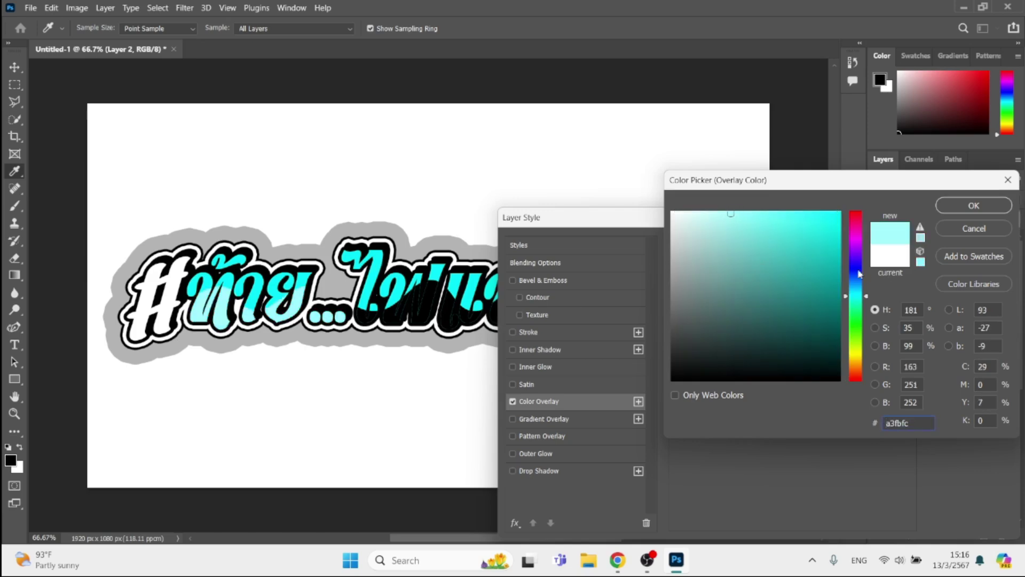
left_click(841, 270)
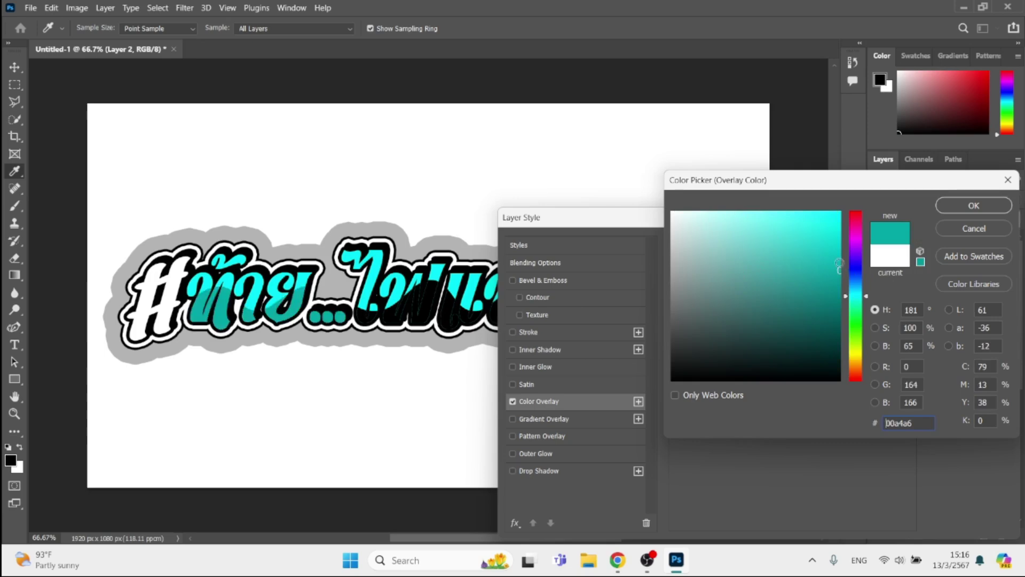
left_click(837, 235)
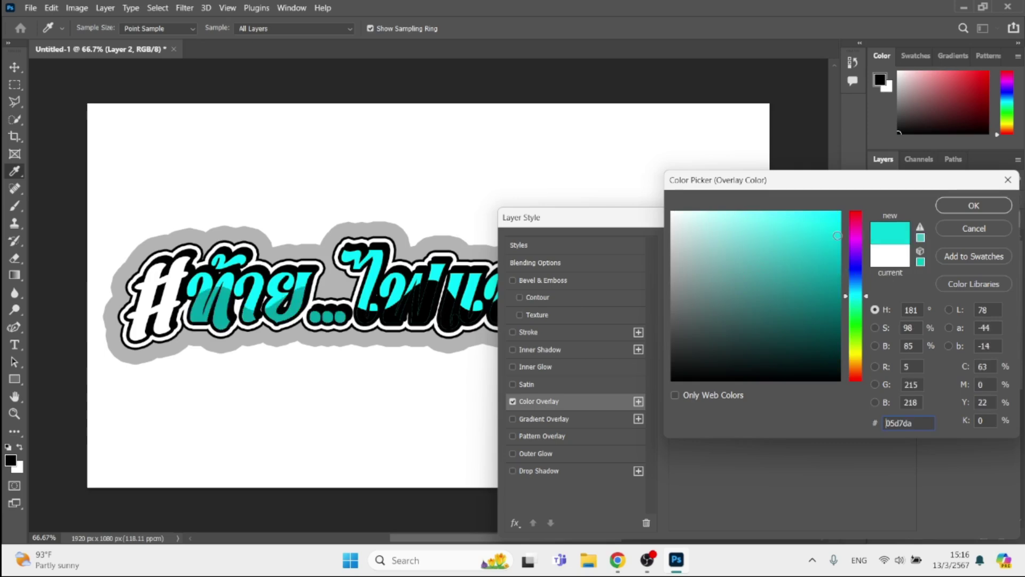
left_click(838, 250)
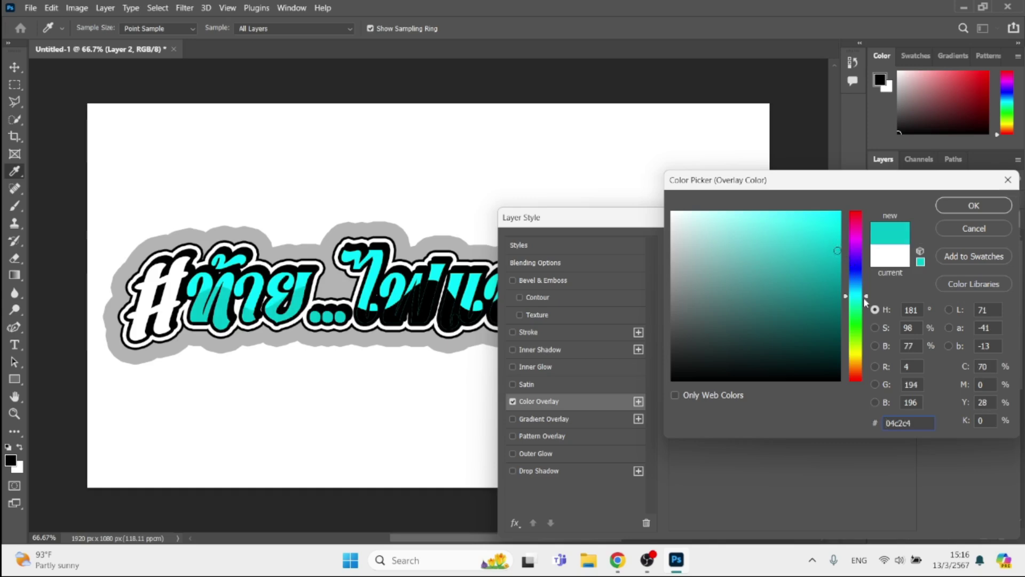
left_click_drag(860, 311, 858, 376)
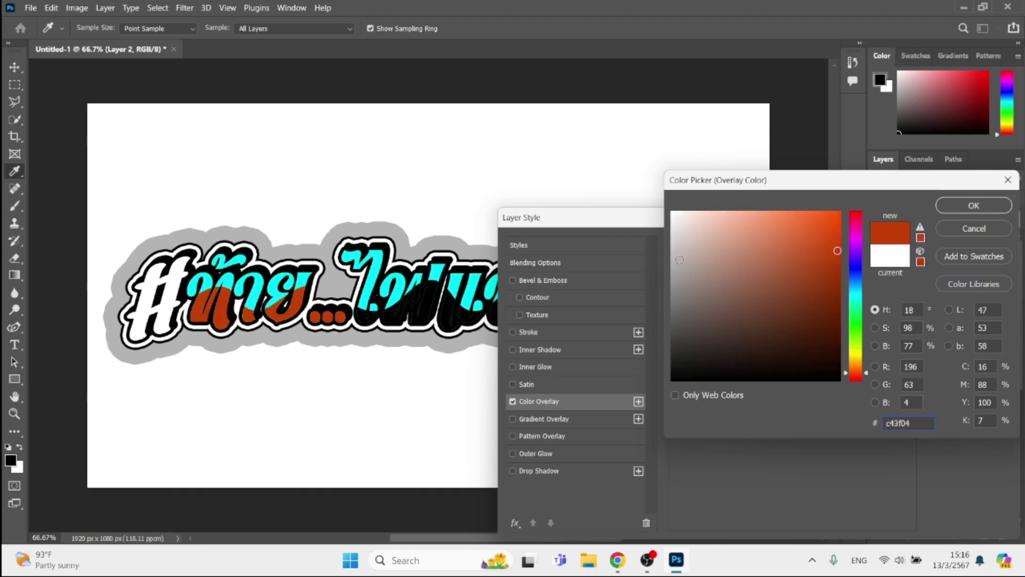
left_click(258, 291)
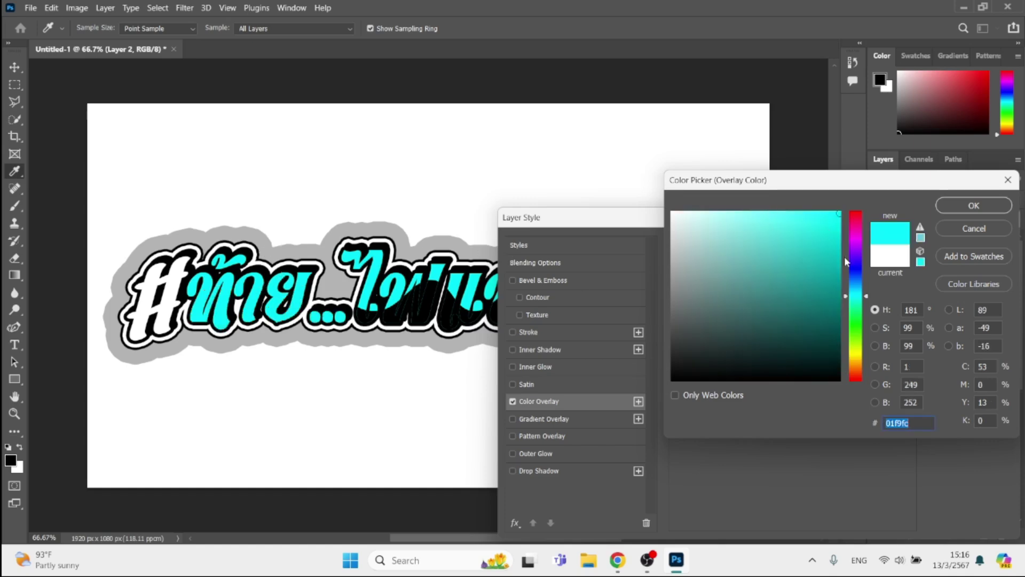
left_click(819, 294)
key("Return")
key("Return")
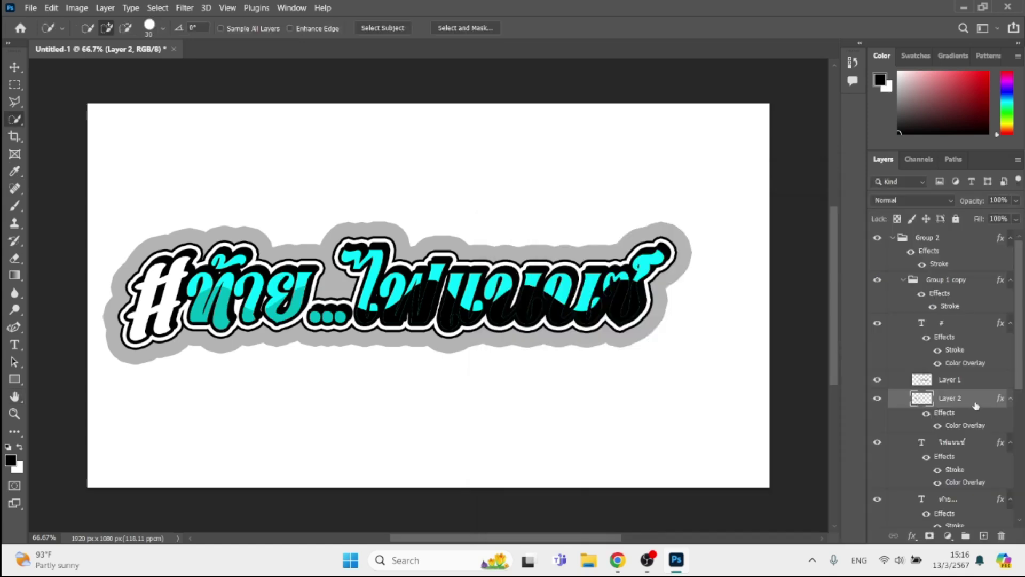
- Swap Layer 1's colour overlay for a cyan-to-blue gradient overlay preset
left_click(956, 379)
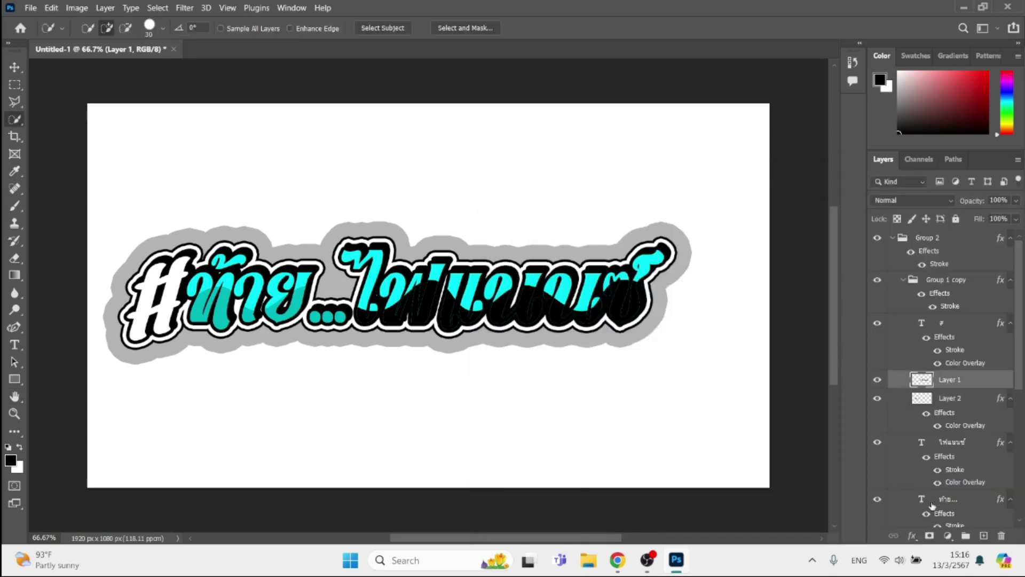
left_click(914, 537)
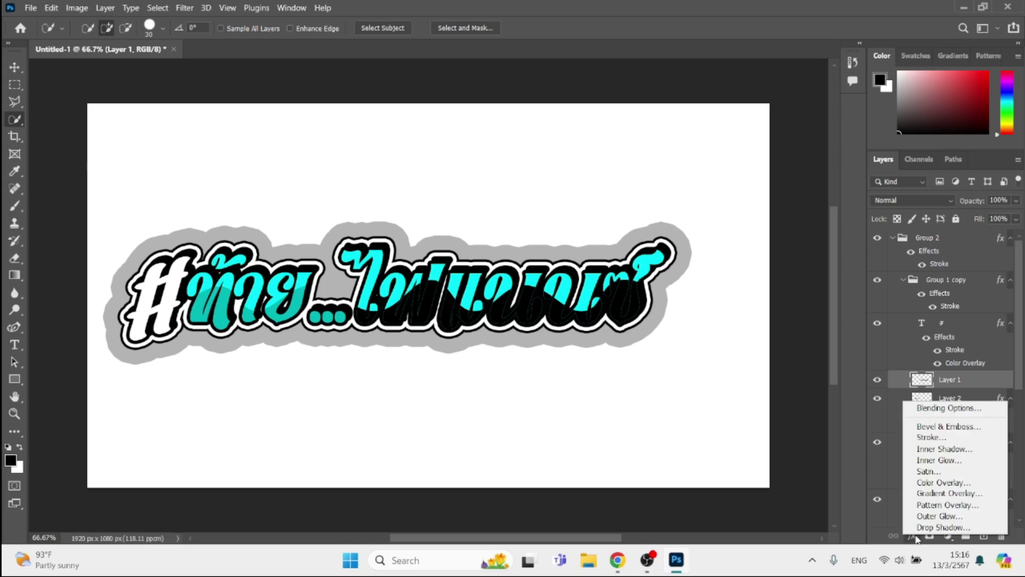
left_click(941, 487)
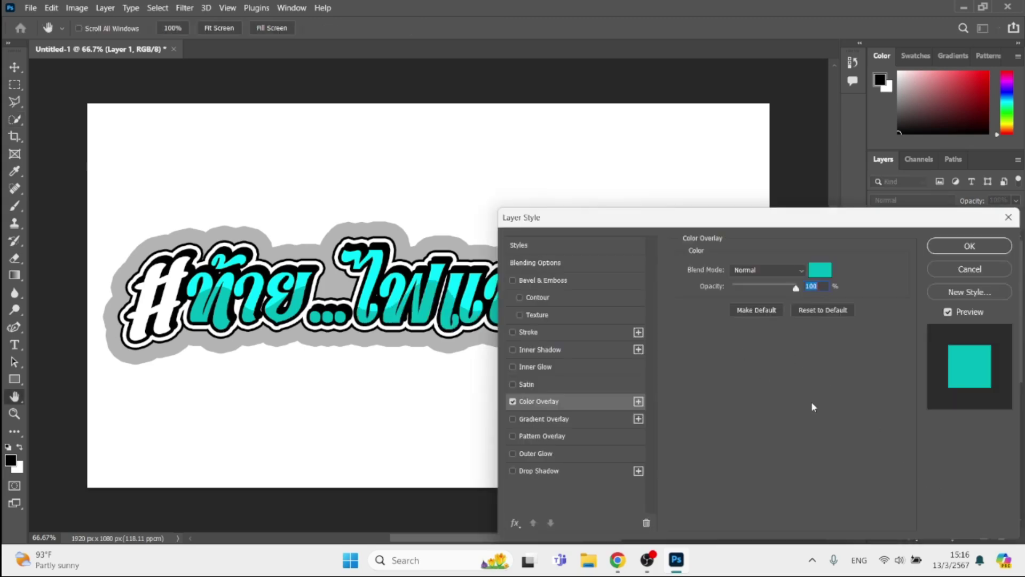
left_click_drag(666, 223, 809, 195)
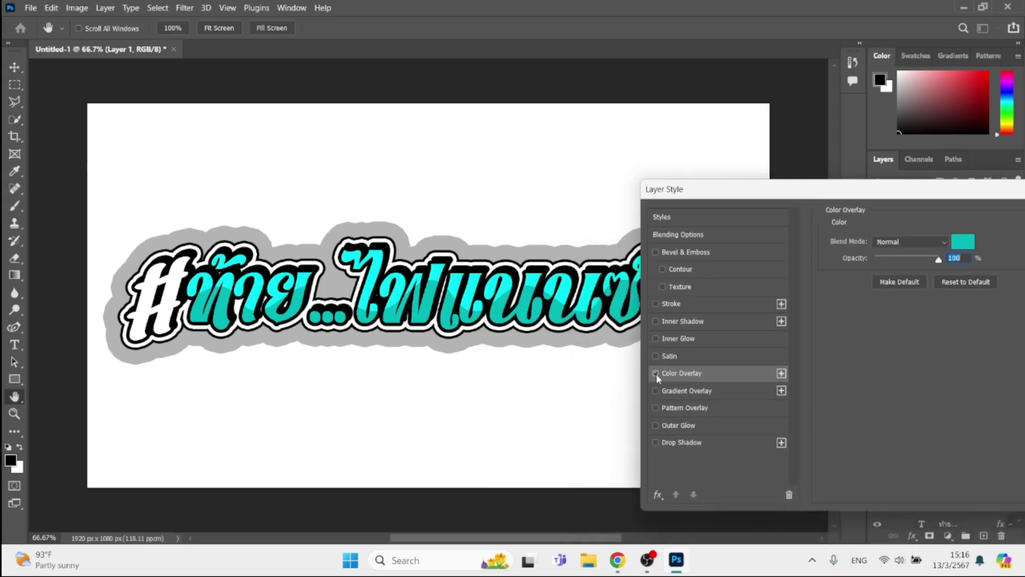
left_click(656, 374)
left_click(681, 390)
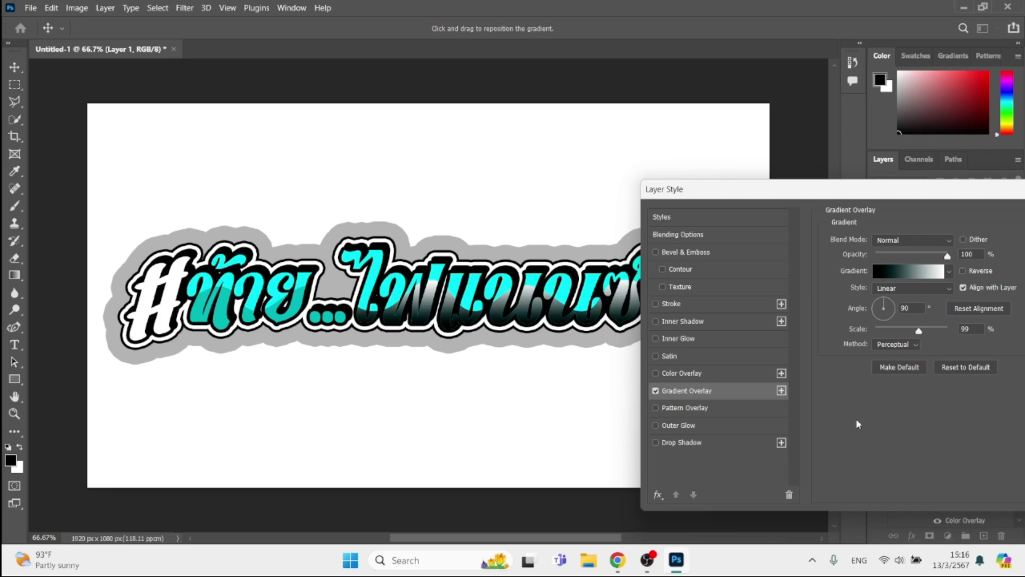
left_click(950, 270)
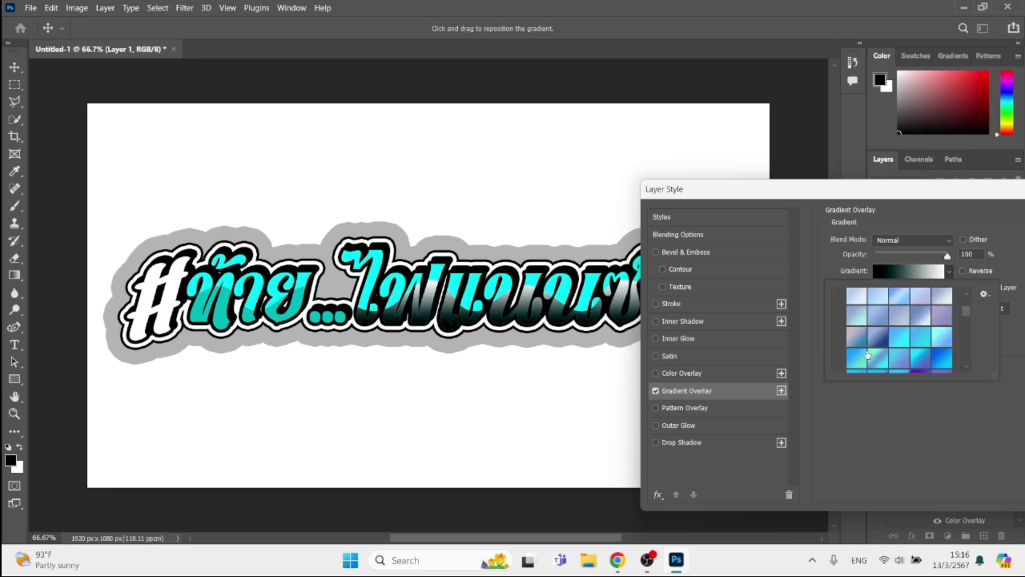
left_click(853, 361)
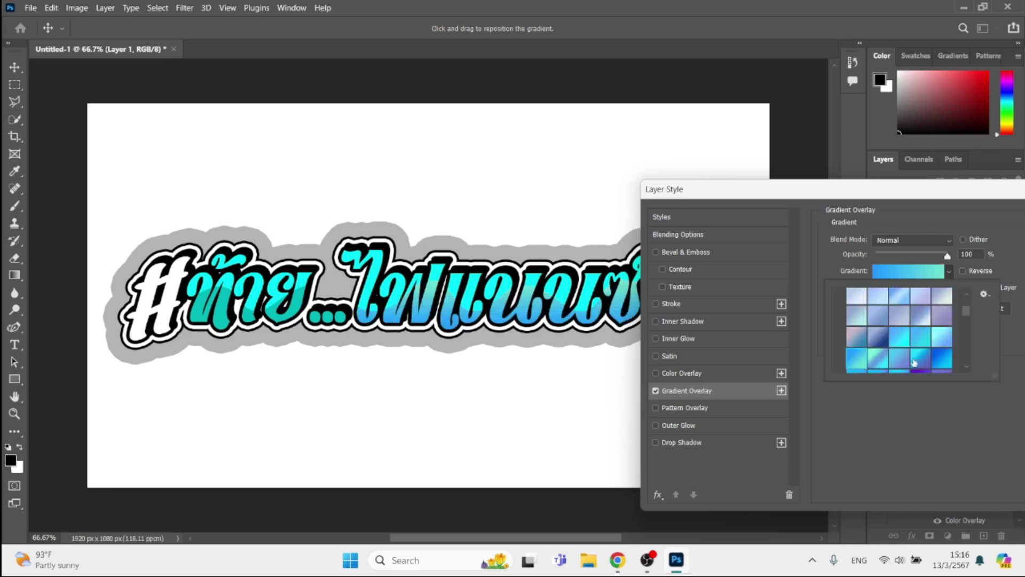
left_click(941, 359)
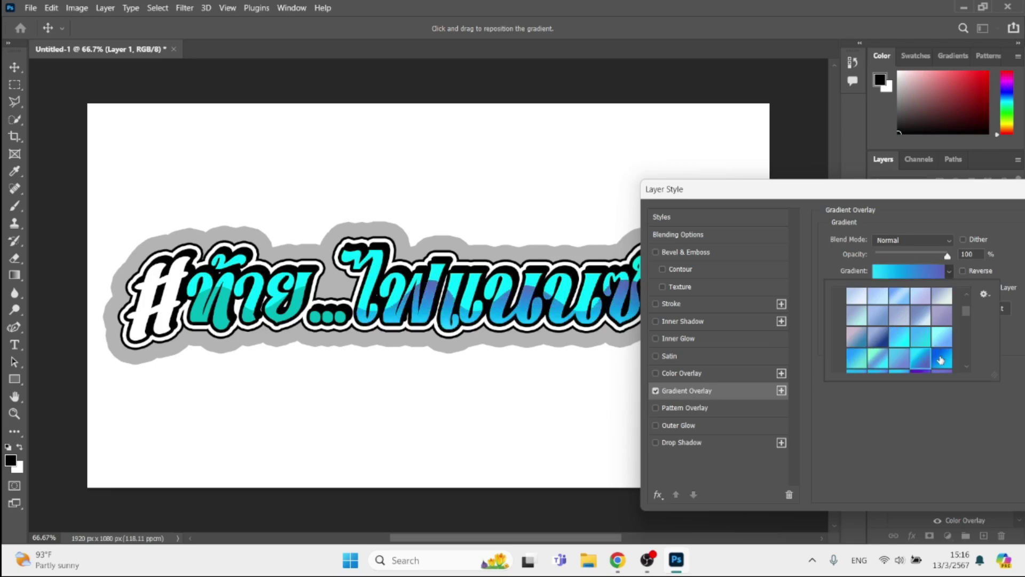
left_click(900, 439)
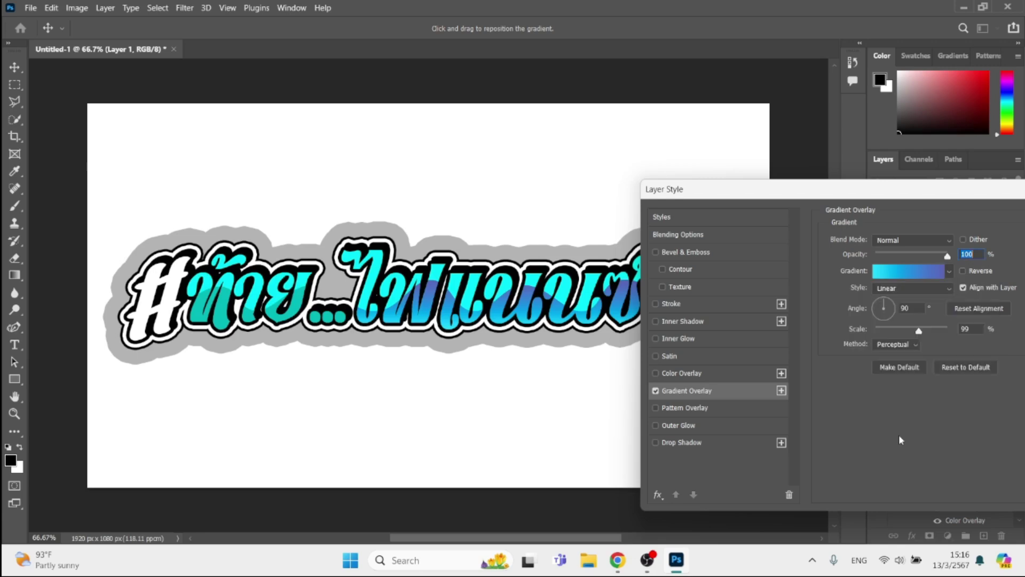
key("Return")
- Replace Layer 2's teal colour overlay with a blue gradient overlay preset
left_click(956, 425)
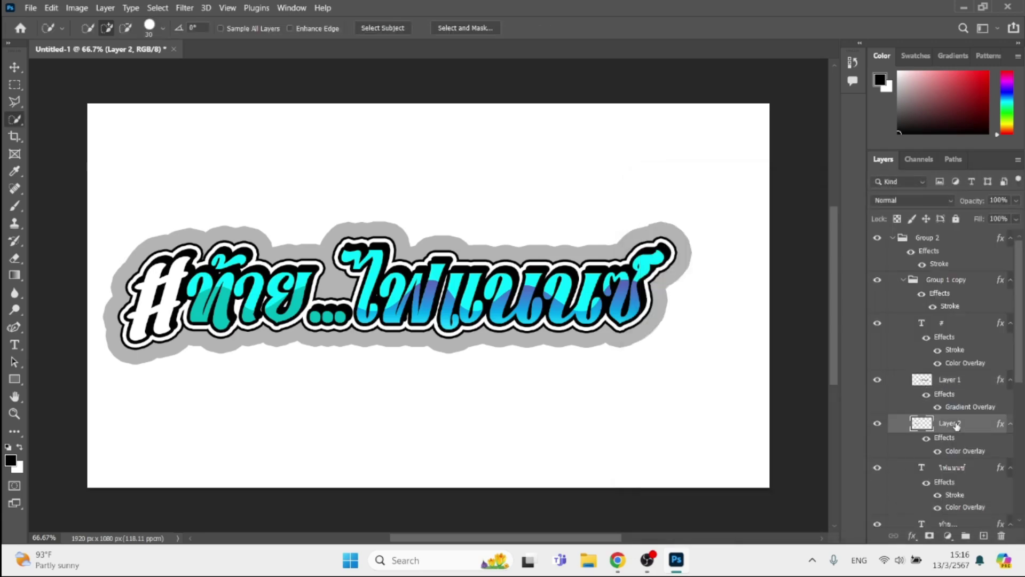
left_click(912, 535)
left_click(948, 493)
left_click(513, 374)
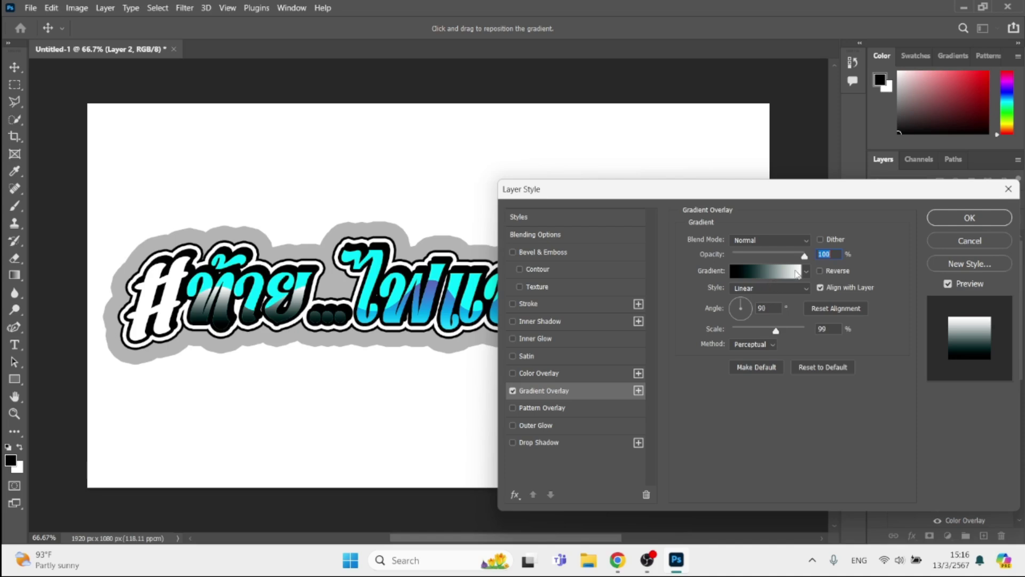
left_click(806, 271)
left_click(796, 358)
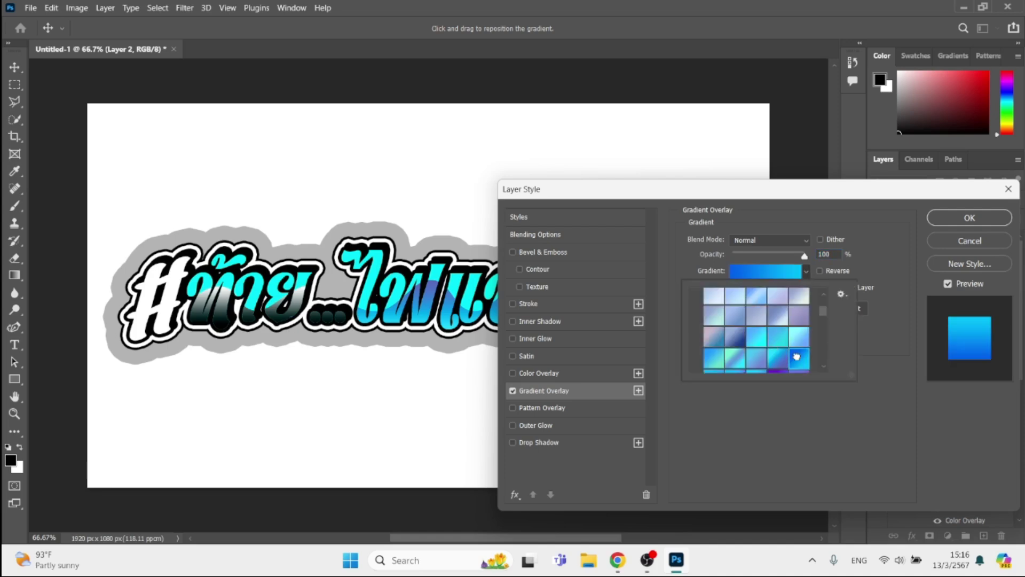
key("Return")
key("Return")
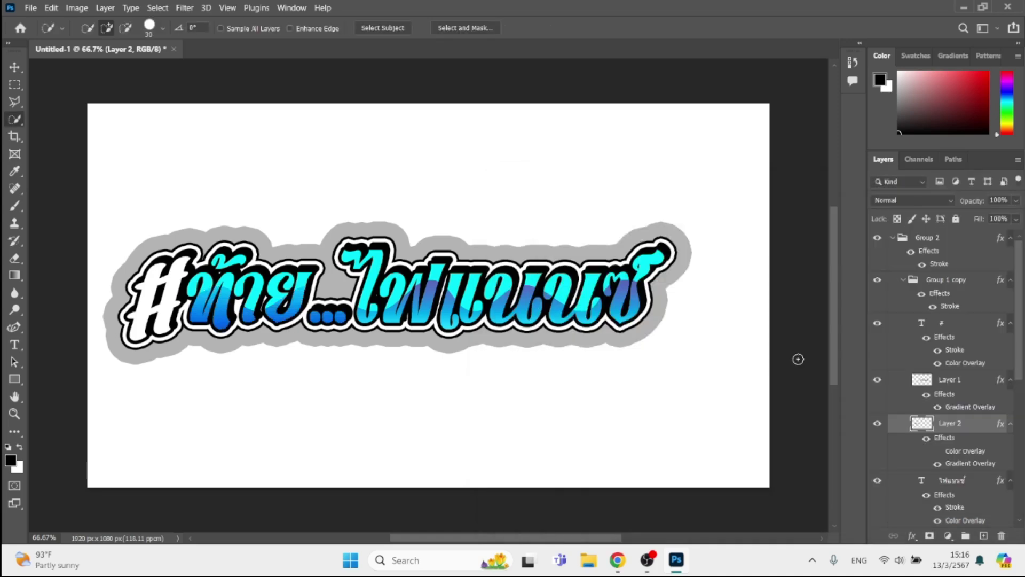
- Hide the white background layer, nudge the Group 2 headline right and down, and save
left_click(893, 242)
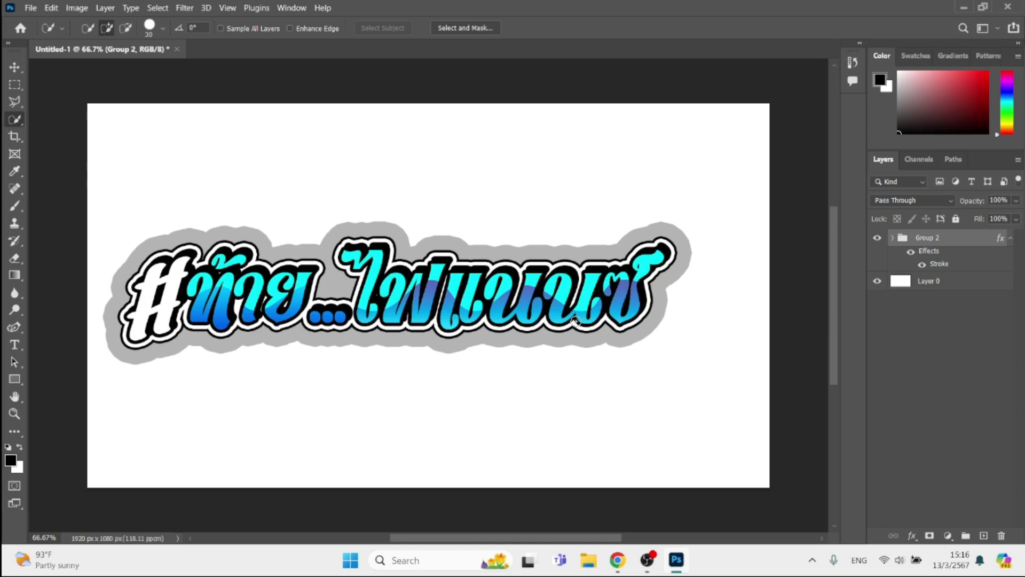
key("v")
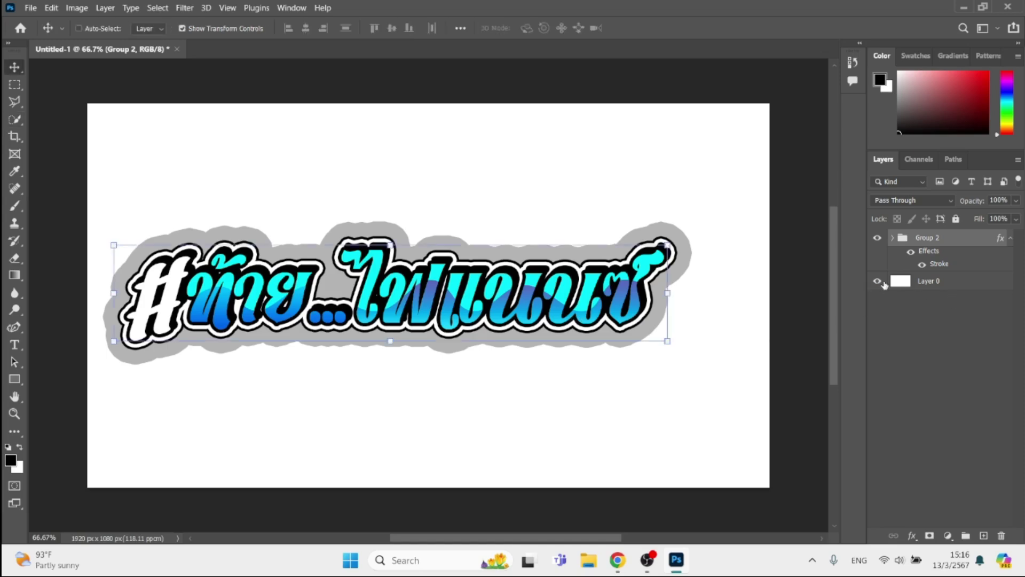
left_click(877, 283)
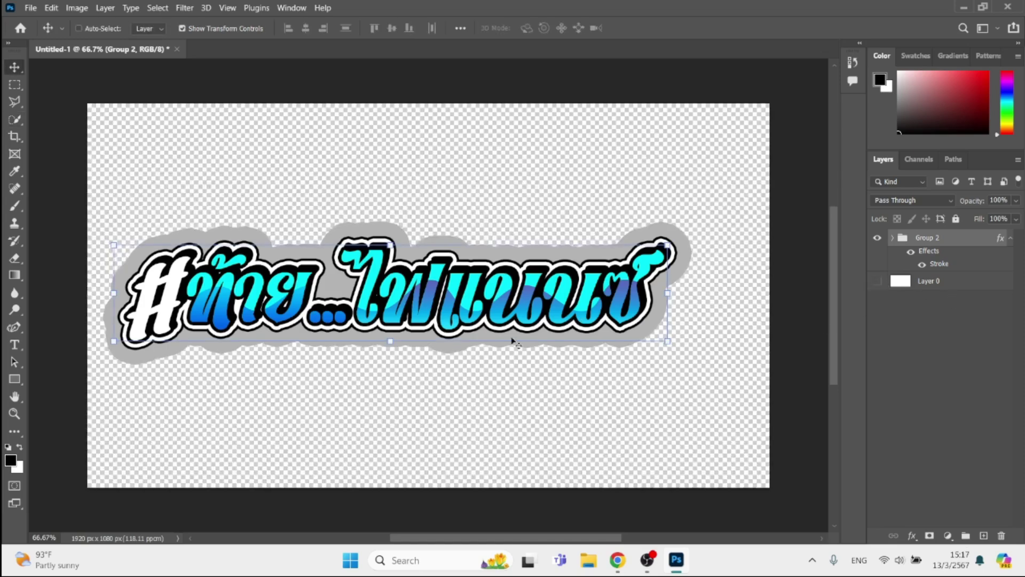
left_click_drag(460, 300, 492, 314)
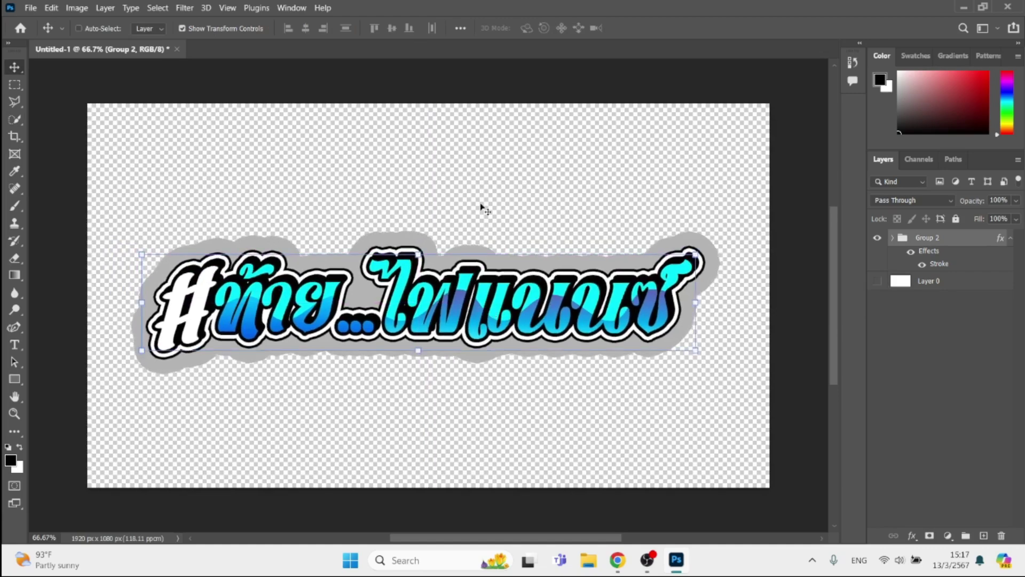
key("ctrl+s")
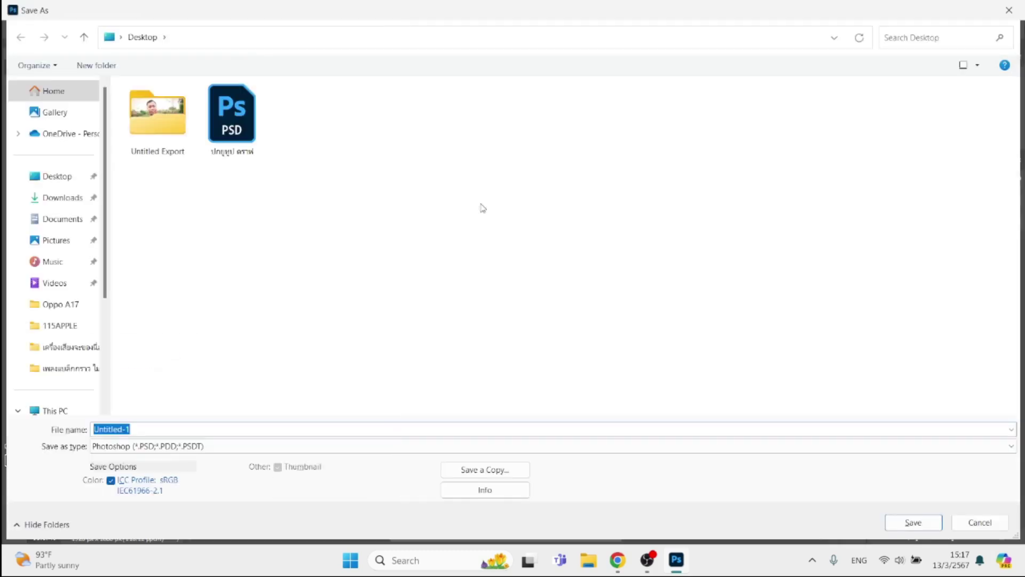
- Save a PNG copy named ท้ายไฟแนนซ์ to the Desktop and minimise Photoshop
left_click(484, 469)
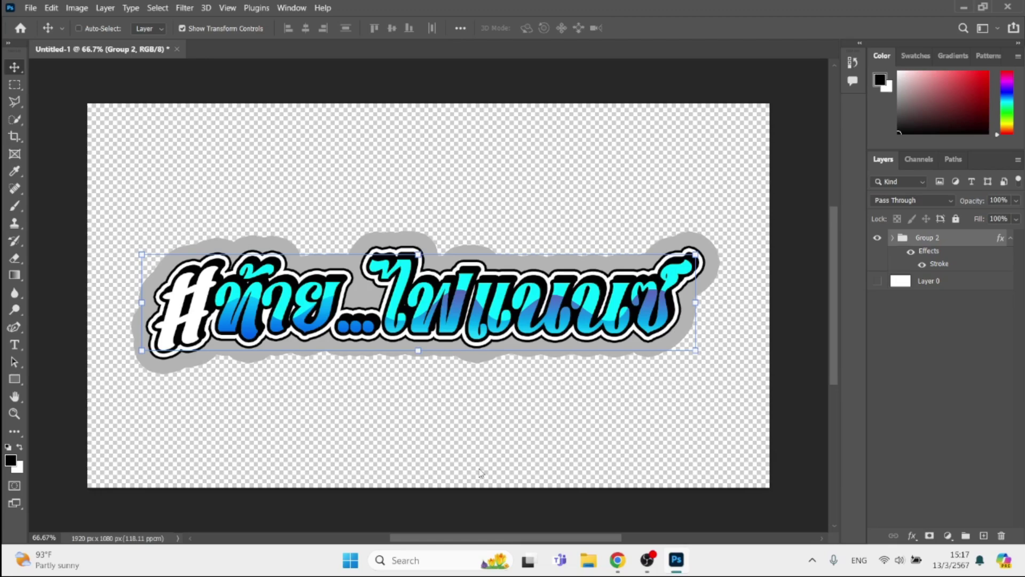
left_click(248, 427)
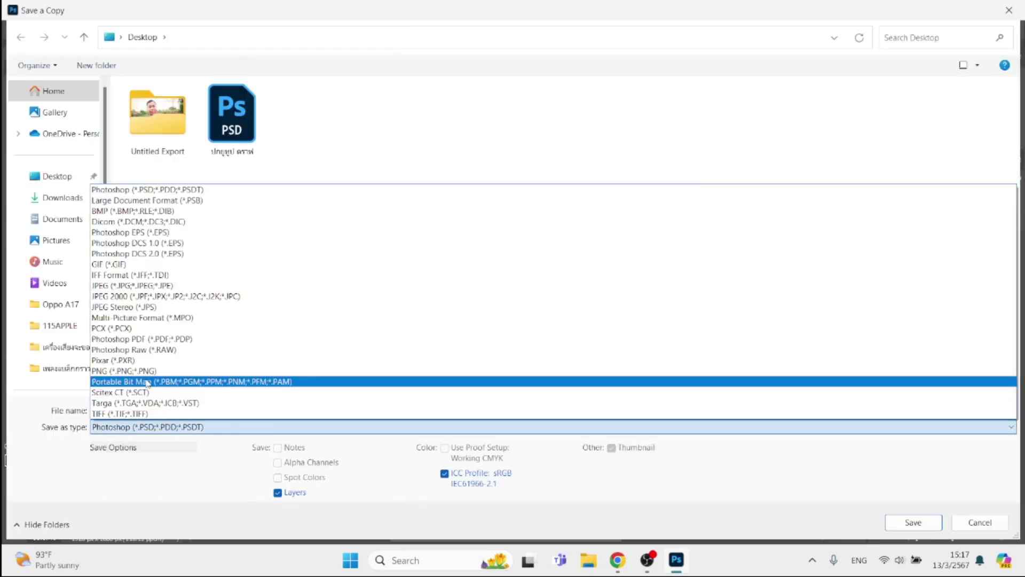
left_click(149, 370)
type("ห้ามไฟแนนซ์")
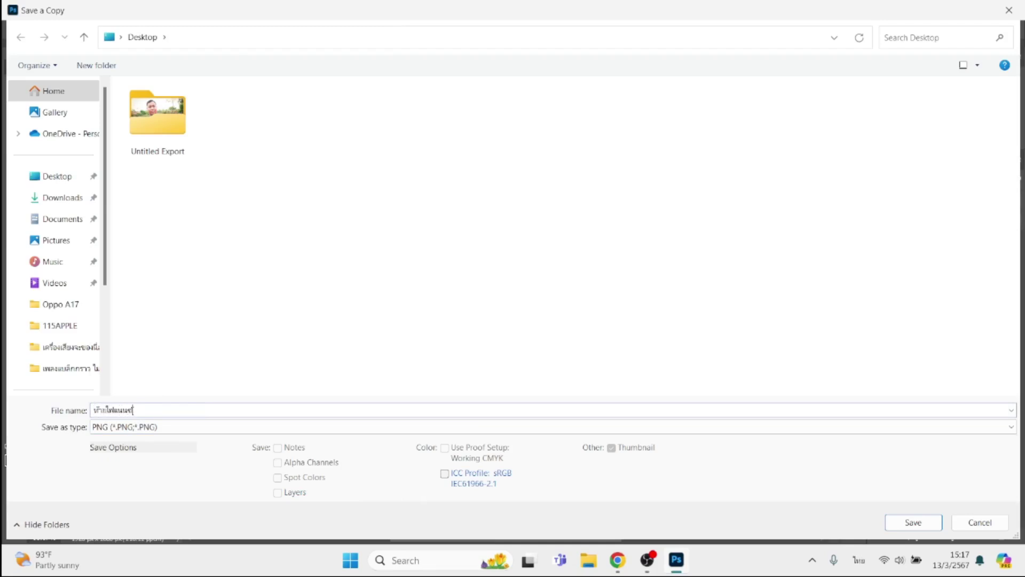
key("Return")
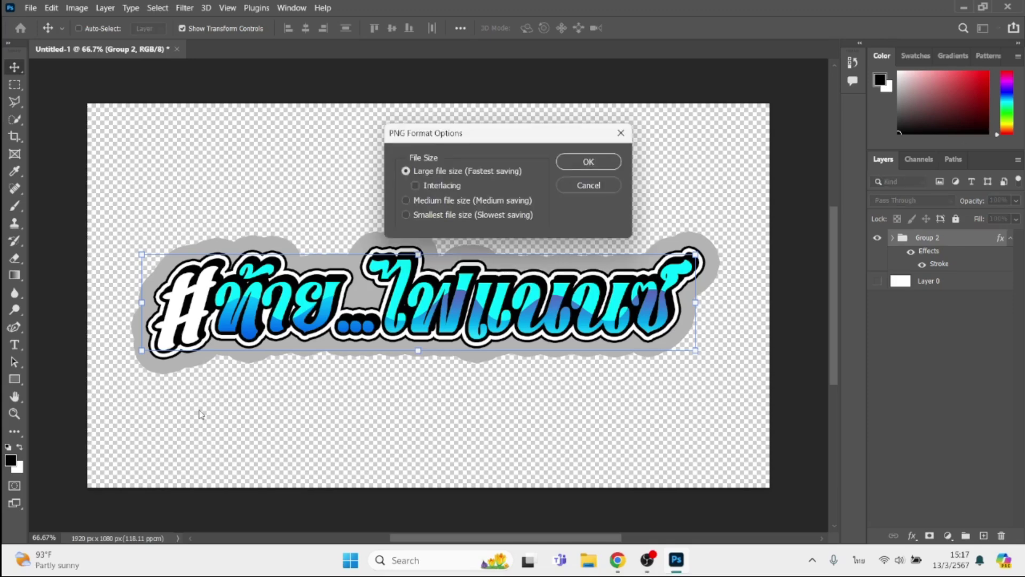
key("Return")
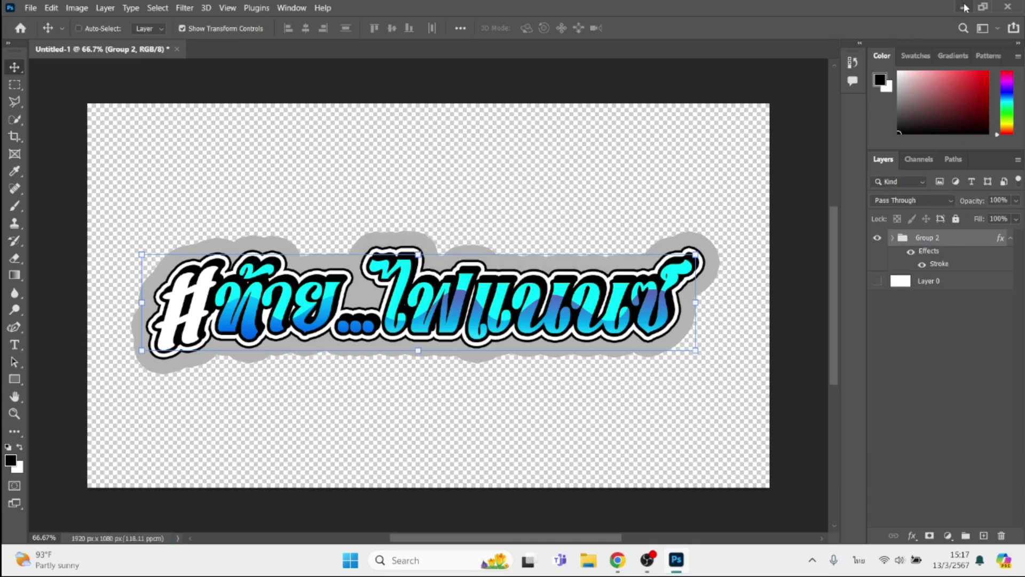
left_click(964, 7)
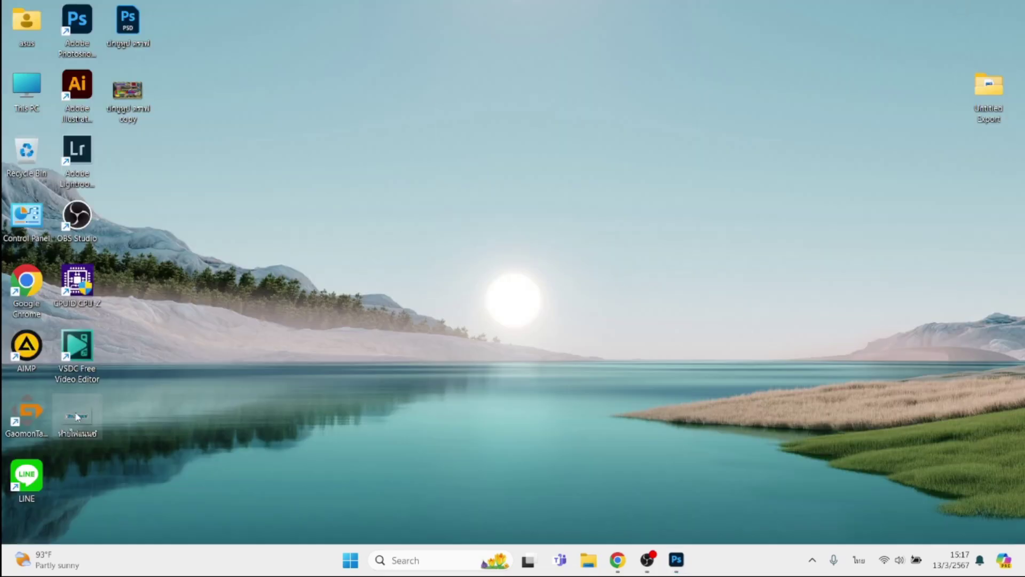
- Open the exported headline PNG in Windows Photos to verify its transparent background and outlined gradient text
double_click(76, 416)
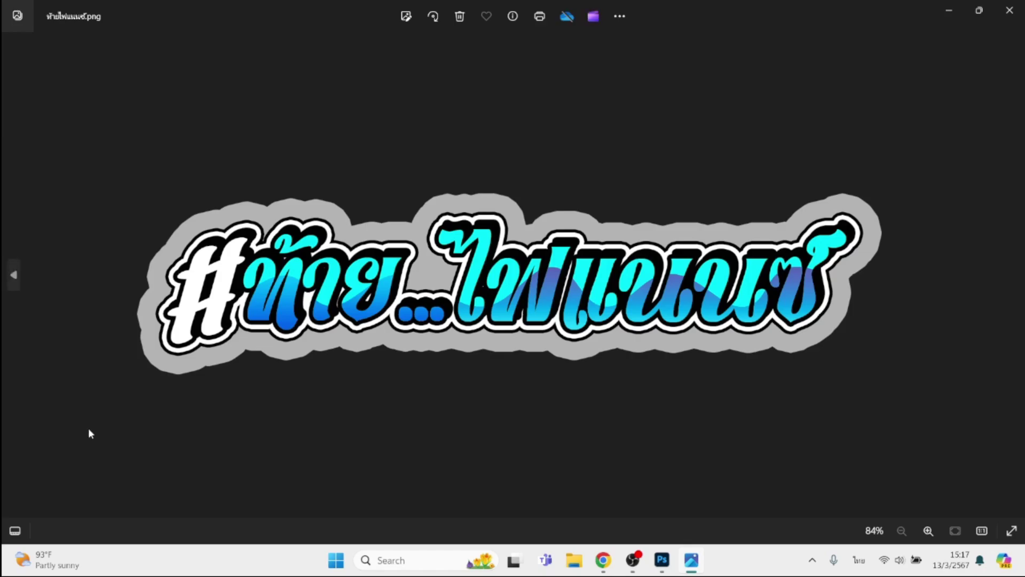